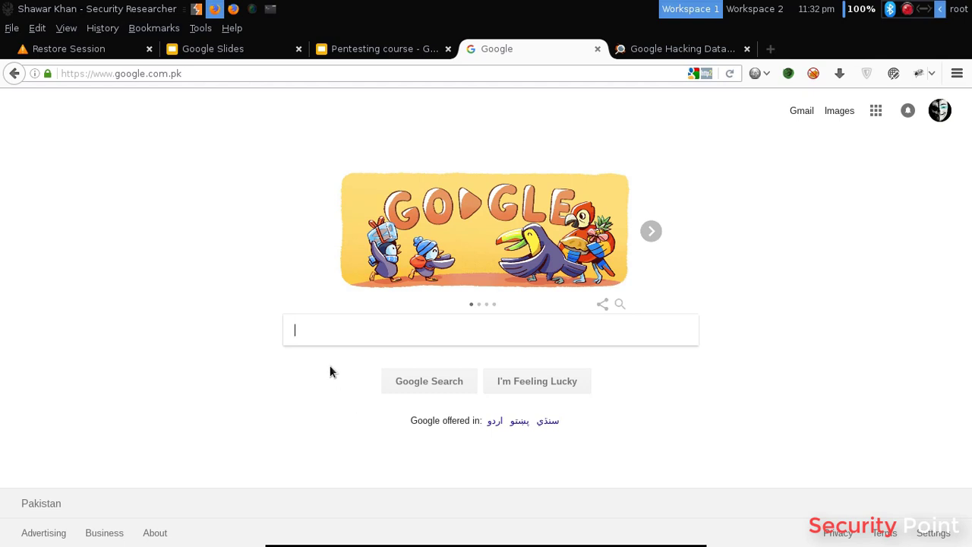
Step: Search Google for site: plus the author's personal domain, returning about 20 results
{"action": "left_click", "coordinate": [303, 341]}
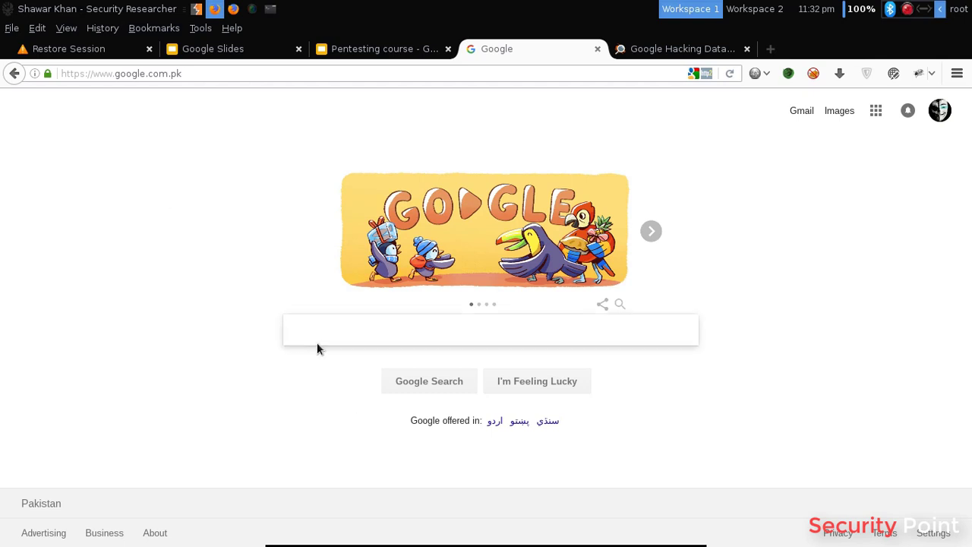
{"action": "type", "text": "site:shawarkhan.com"}
{"action": "key", "text": "Return"}
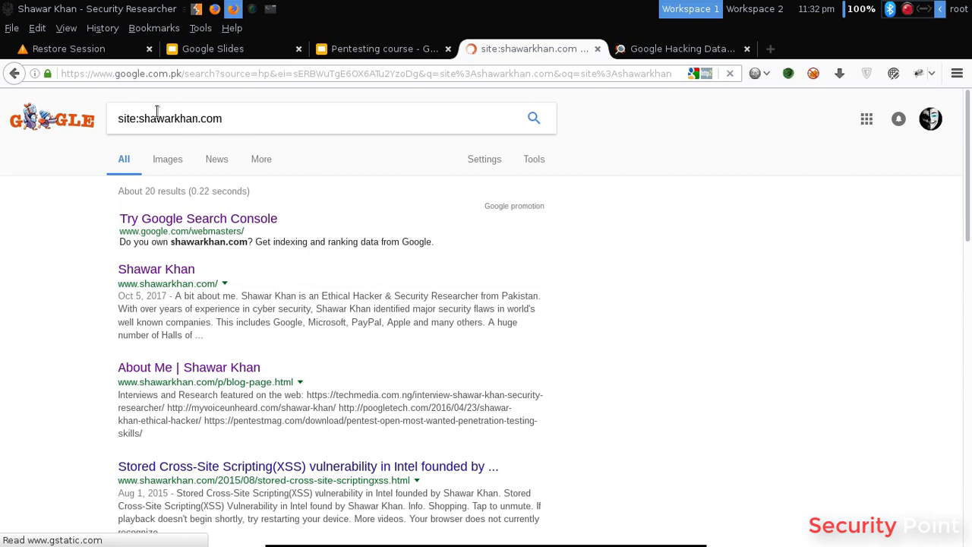
Step: Change the site: query to site:filehippo.com and run the search
{"action": "left_click", "coordinate": [228, 122]}
{"action": "key", "text": "Left"}
{"action": "key", "text": "Left"}
{"action": "key", "text": "Left"}
{"action": "key", "text": "Left"}
{"action": "key", "text": "Left"}
{"action": "key", "text": "Left"}
{"action": "key", "text": "Left"}
{"action": "key", "text": "shift+Left"}
{"action": "key", "text": "shift+Left"}
{"action": "key", "text": "shift+Left"}
{"action": "key", "text": "shift+Left"}
{"action": "key", "text": "shift+Left"}
{"action": "key", "text": "shift+Left"}
{"action": "key", "text": "shift+Left"}
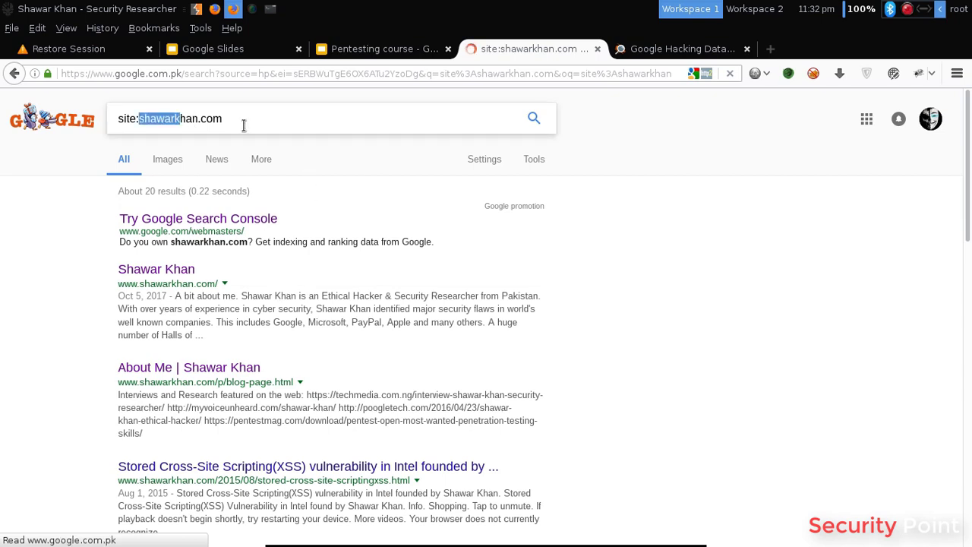
{"action": "key", "text": "shift+End"}
{"action": "type", "text": "filehippo"}
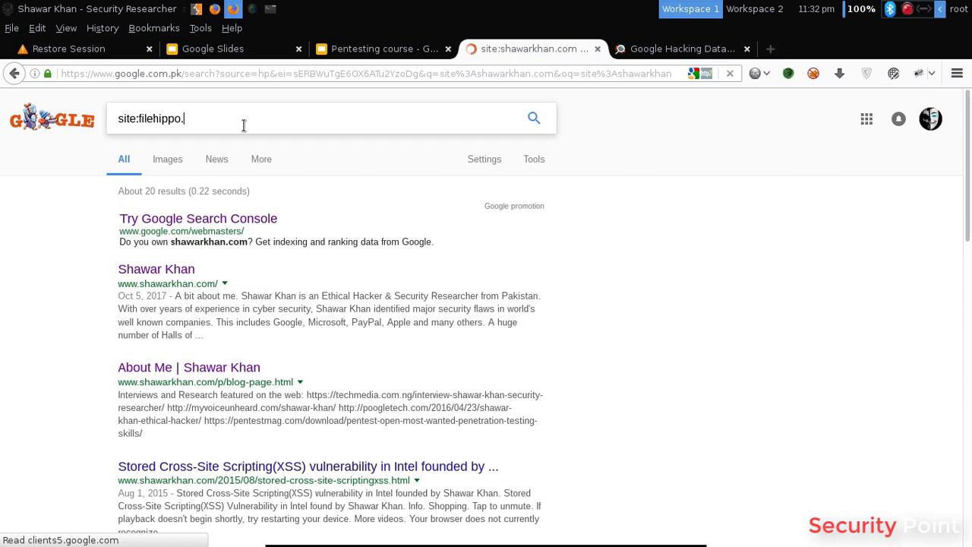
{"action": "type", "text": ".com"}
{"action": "key", "text": "Return"}
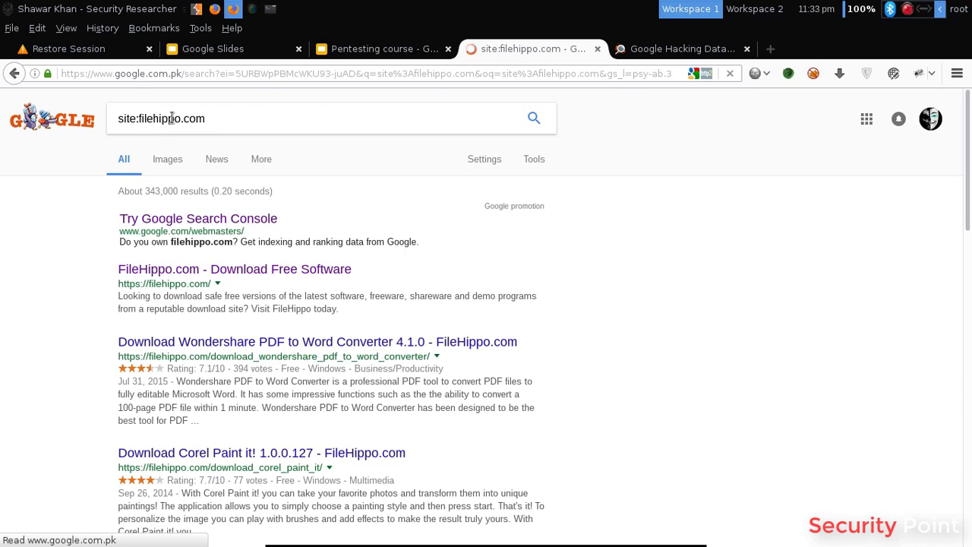
Step: Replace the domain with the wildcard *.net to search every .net site
{"action": "double_click", "coordinate": [179, 119]}
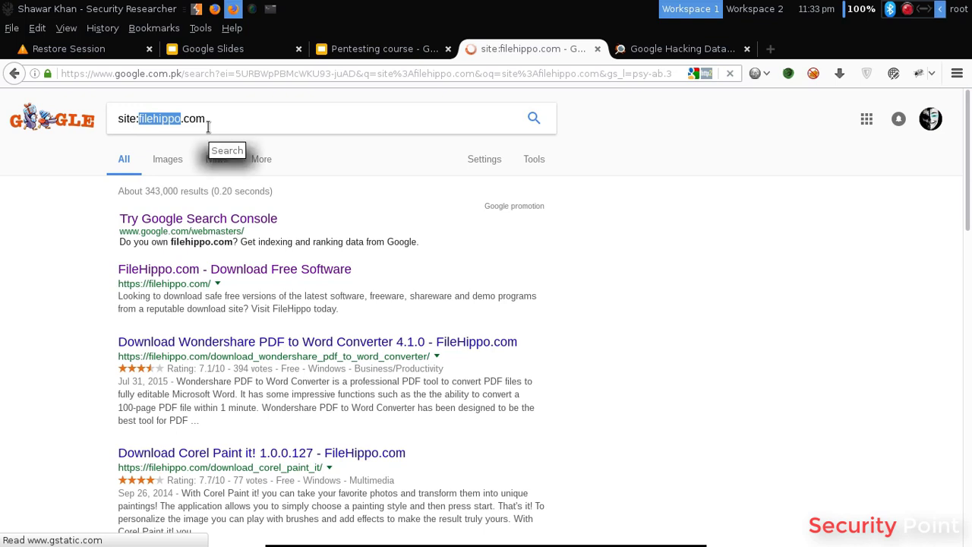
{"action": "left_click", "coordinate": [140, 118]}
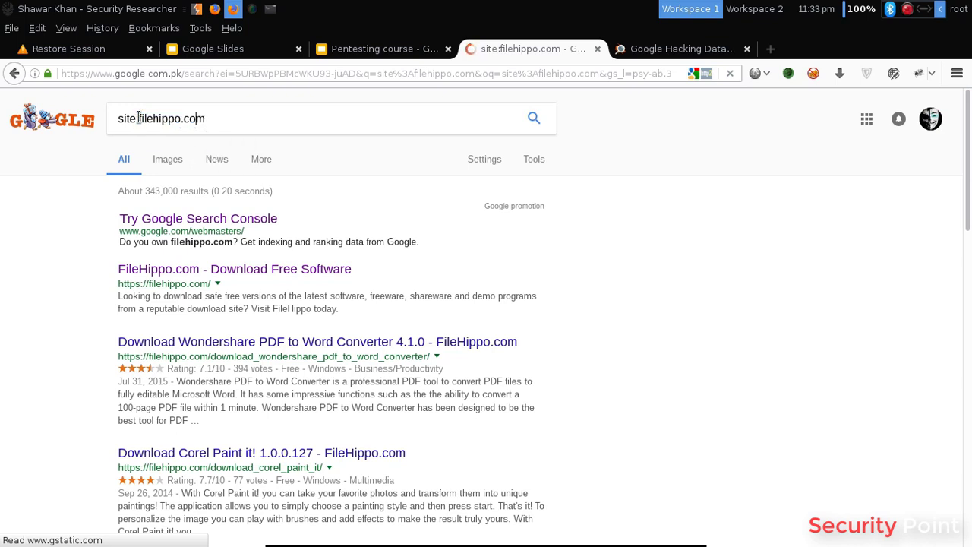
{"action": "key", "text": "shift+Right"}
{"action": "key", "text": "shift+Right"}
{"action": "key", "text": "shift+Right"}
{"action": "key", "text": "shift+Right"}
{"action": "key", "text": "shift+Right"}
{"action": "key", "text": "shift+Right"}
{"action": "key", "text": "shift+Right"}
{"action": "key", "text": "shift+Right"}
{"action": "key", "text": "shift+Right"}
{"action": "key", "text": "shift+Right"}
{"action": "key", "text": "shift+Right"}
{"action": "key", "text": "shift+Right"}
{"action": "key", "text": "shift+Right"}
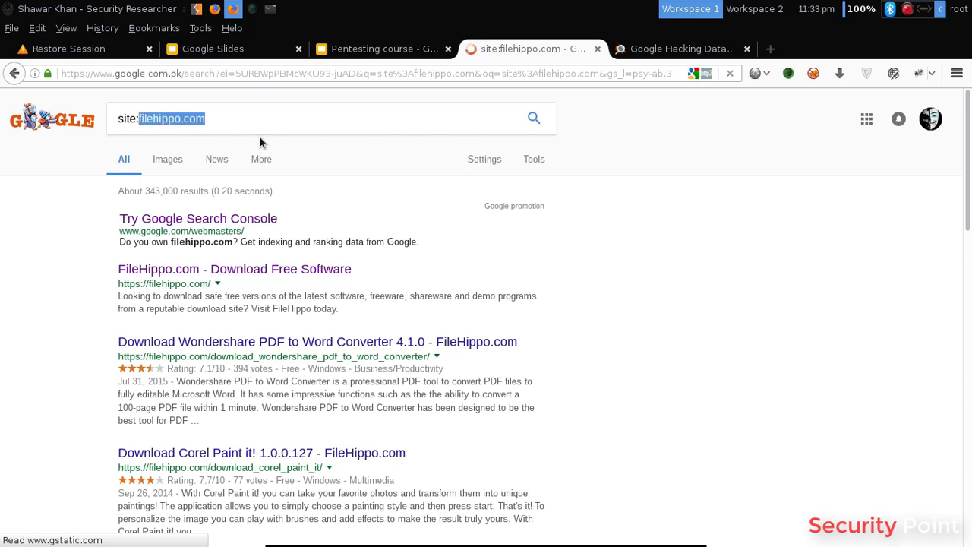
{"action": "type", "text": "*.net"}
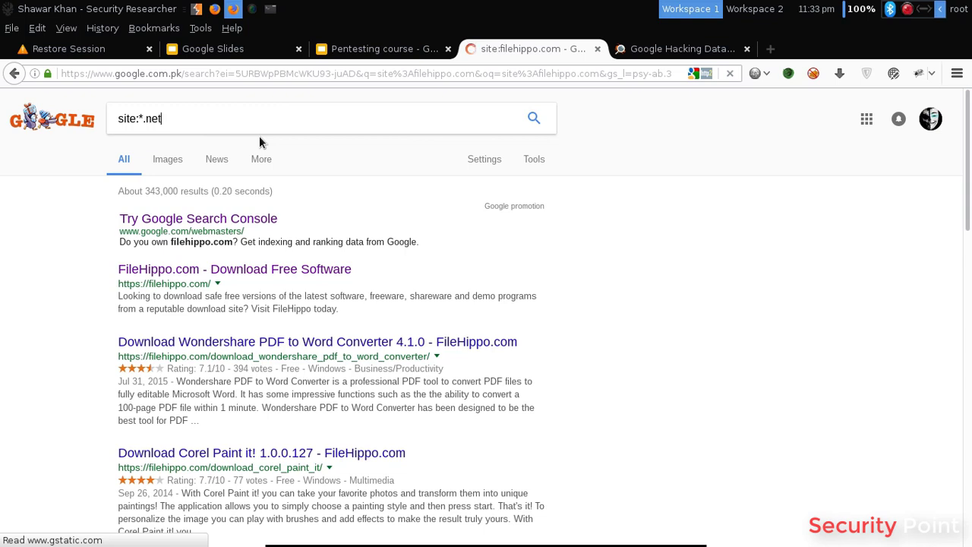
{"action": "key", "text": "Return"}
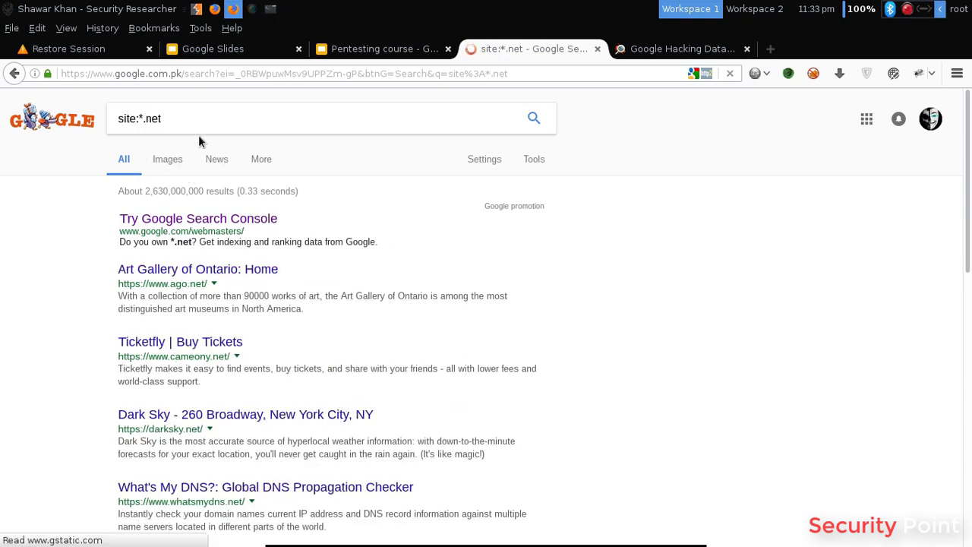
{"action": "left_click", "coordinate": [270, 8]}
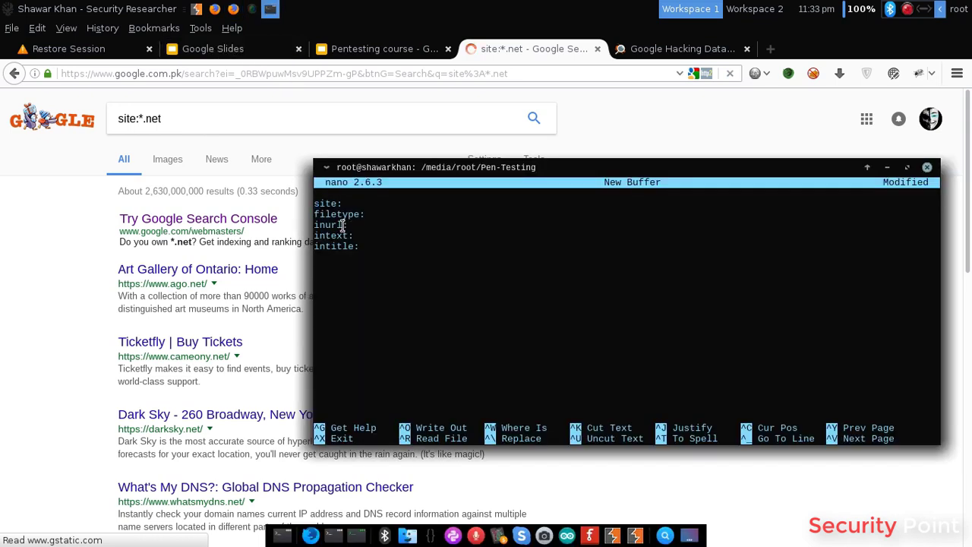
{"action": "key", "text": "Up"}
{"action": "key", "text": "Up"}
{"action": "key", "text": "Up"}
{"action": "key", "text": "Up"}
{"action": "key", "text": "Home"}
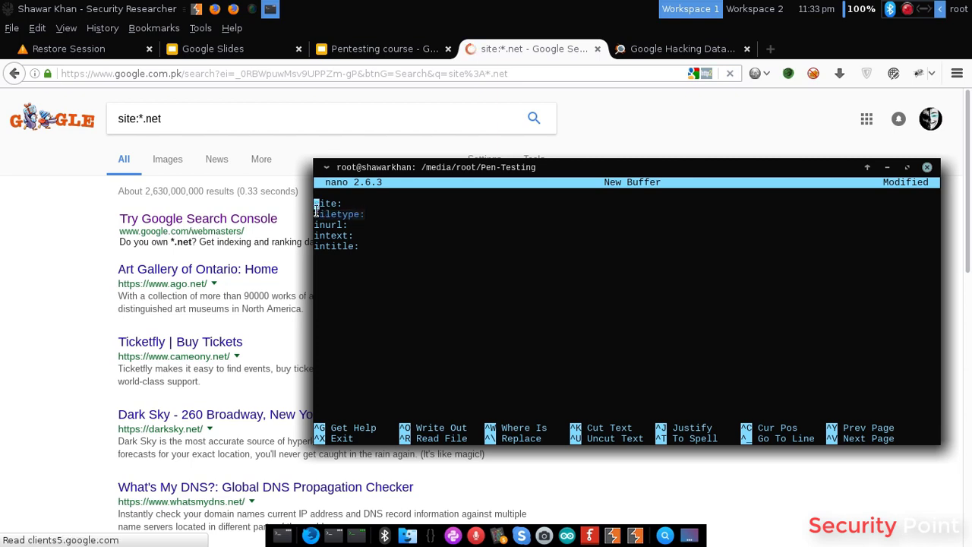
{"action": "double_click", "coordinate": [335, 214]}
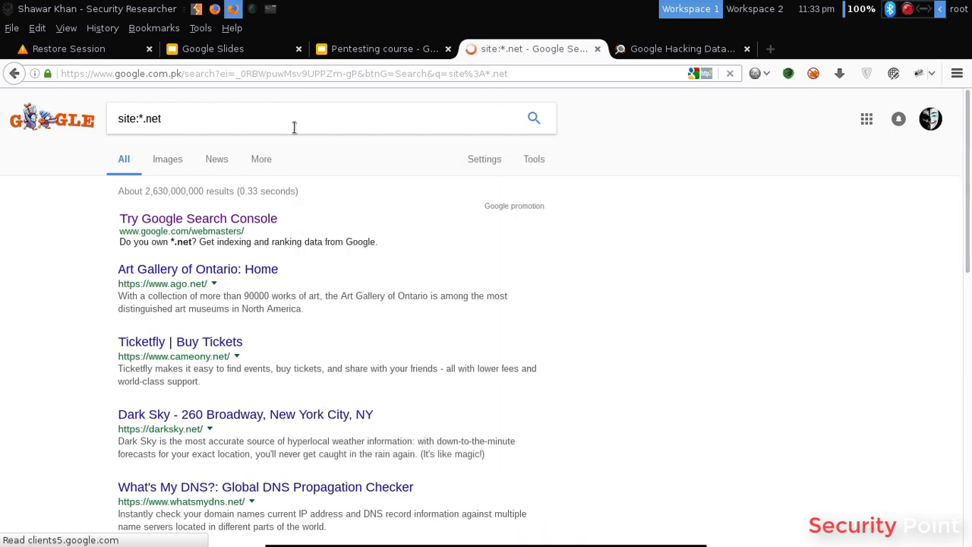
Step: Paste filetype:txt after site:*.net and run the search
{"action": "left_click", "coordinate": [294, 127]}
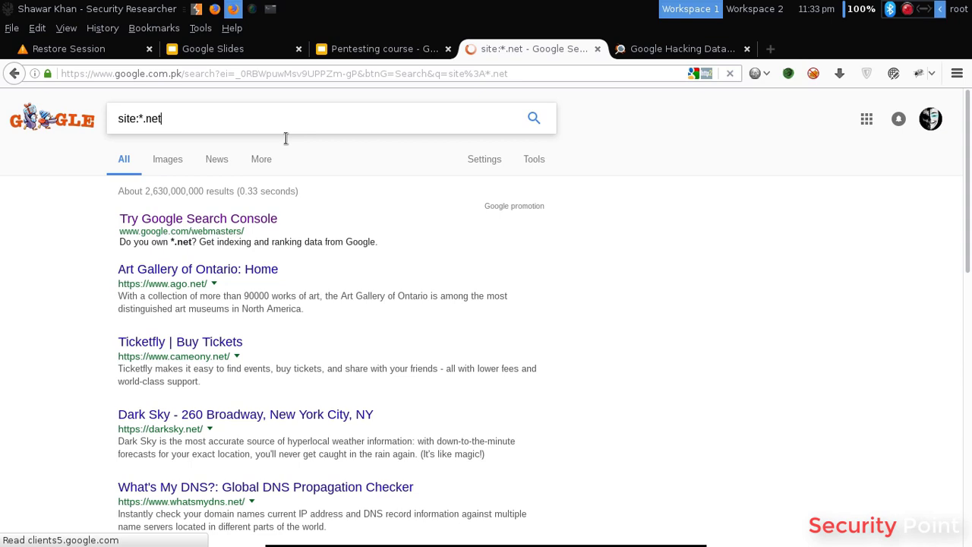
{"action": "type", "text": "filetype:txt"}
{"action": "key", "text": "Return"}
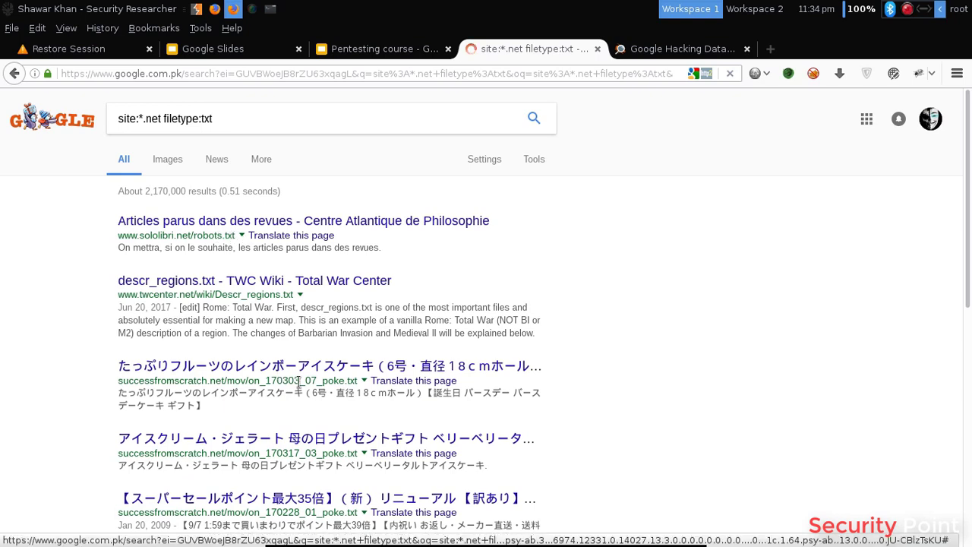
Step: Switch the file type to pdf and search, then back to txt (about 2,170,000 results)
{"action": "left_click_drag", "start_coordinate": [200, 118], "coordinate": [223, 119]}
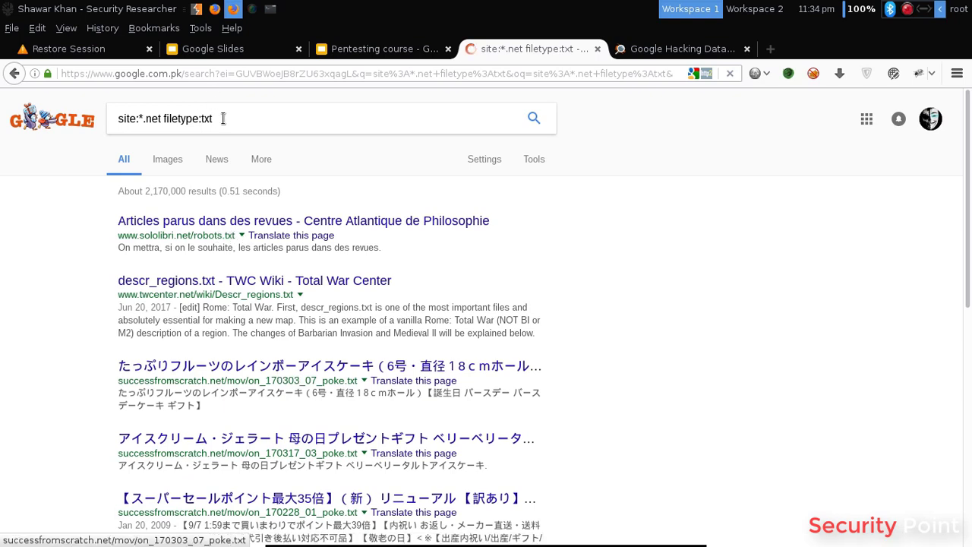
{"action": "key", "text": "BackSpace"}
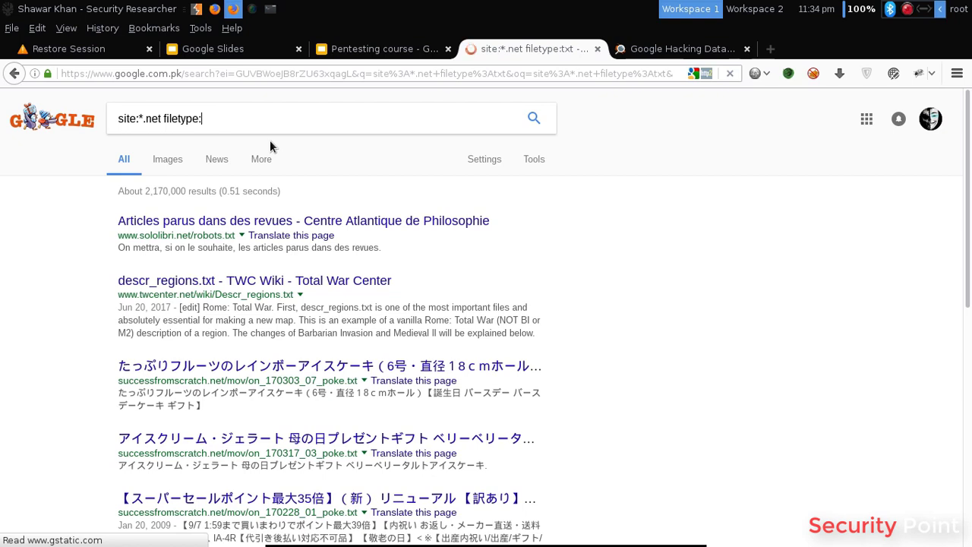
{"action": "type", "text": "pdf"}
{"action": "key", "text": "Return"}
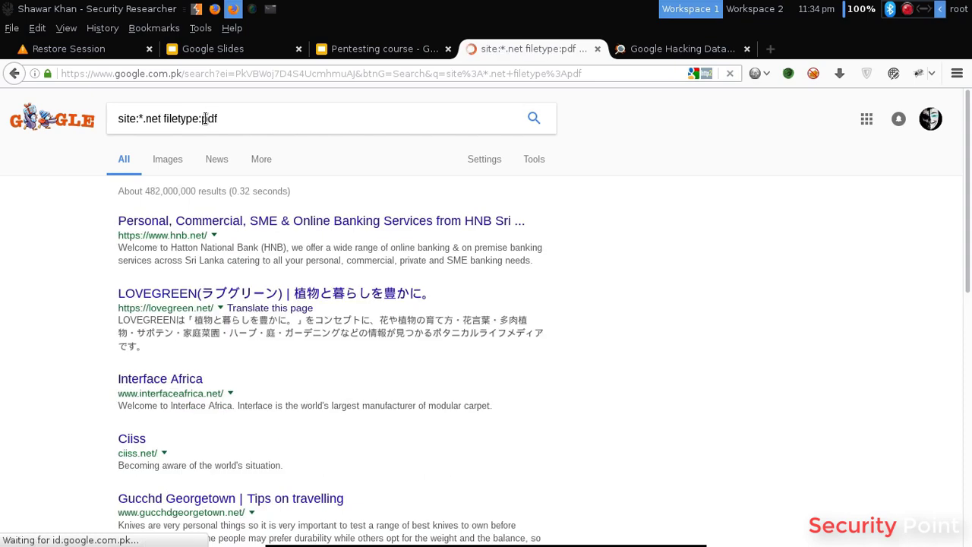
{"action": "double_click", "coordinate": [225, 119]}
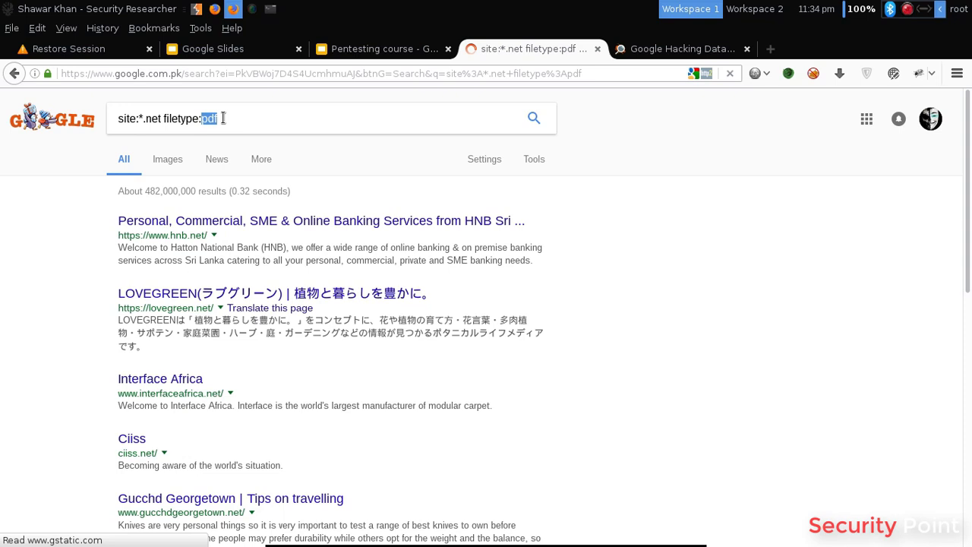
{"action": "type", "text": "txt"}
{"action": "key", "text": "Return"}
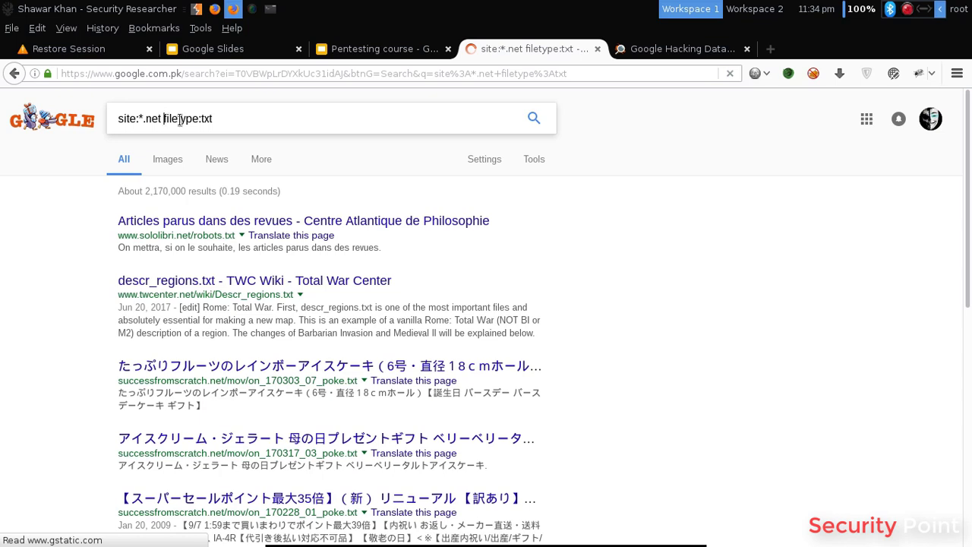
{"action": "left_click", "coordinate": [165, 121]}
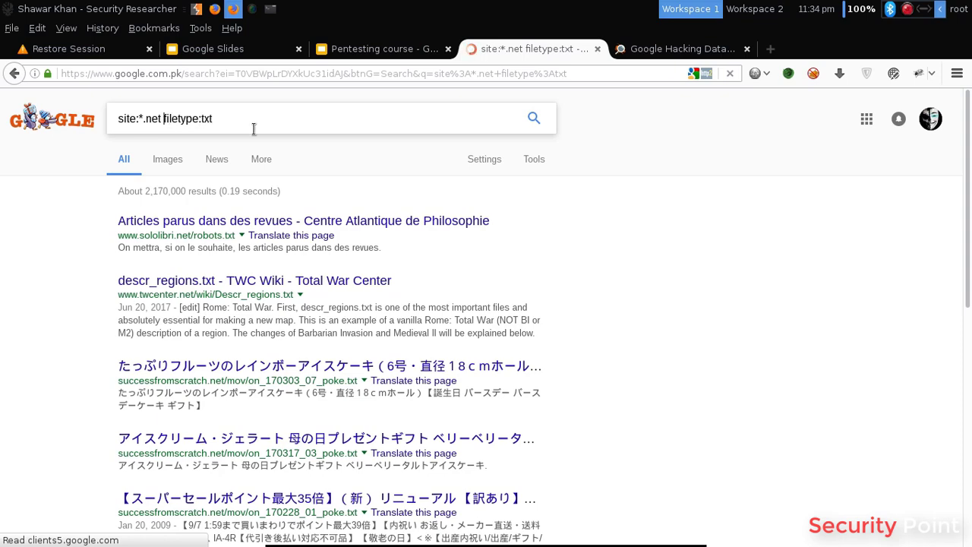
Step: Search site:*.net -filetype:txt to exclude text files, then highlight inurl: in the nano notes
{"action": "type", "text": "-"}
{"action": "key", "text": "Return"}
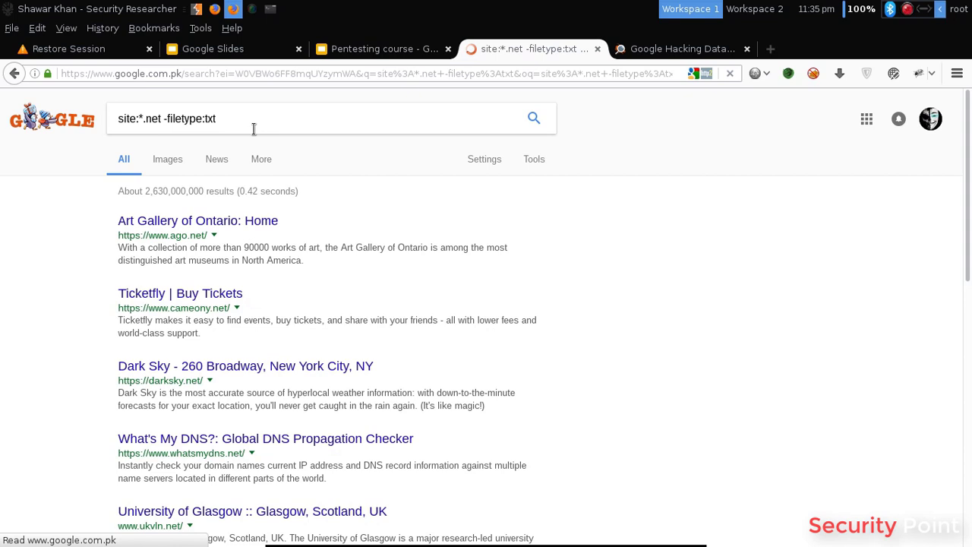
{"action": "left_click", "coordinate": [269, 9]}
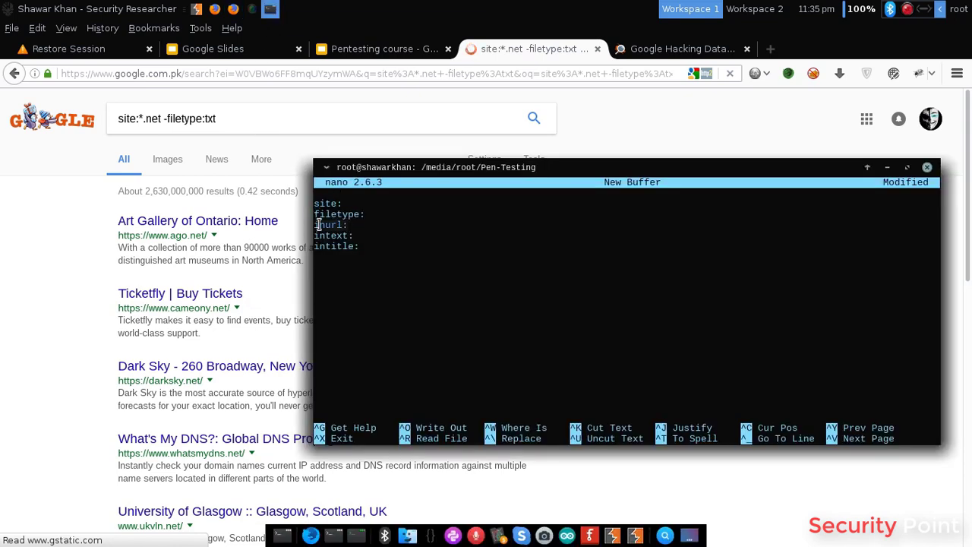
{"action": "double_click", "coordinate": [322, 225]}
{"action": "left_click", "coordinate": [289, 294]}
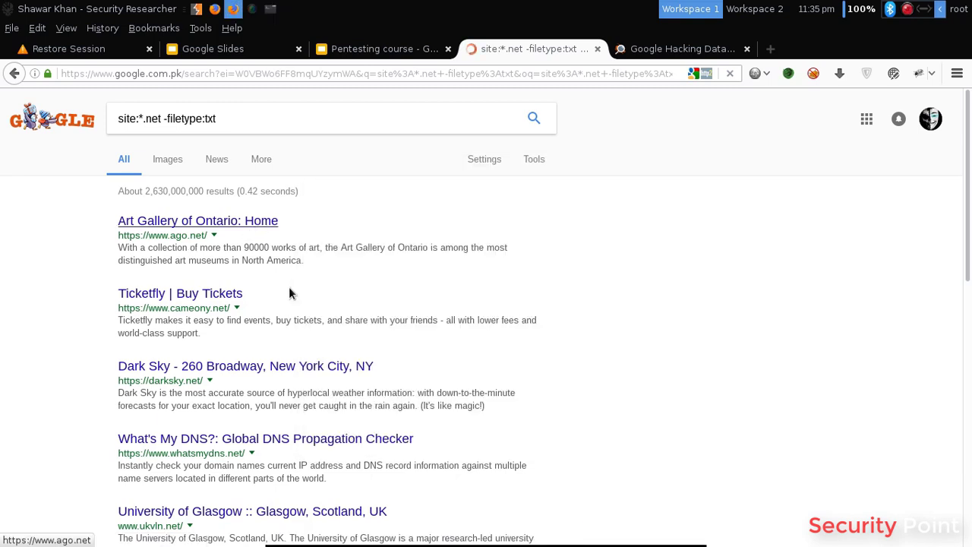
Step: Replace -filetype:txt with inurl:"search" and highlight 'search' in the result URLs
{"action": "left_click", "coordinate": [164, 122]}
{"action": "key", "text": "ctrl+shift+Right"}
{"action": "key", "text": "ctrl+shift+Right"}
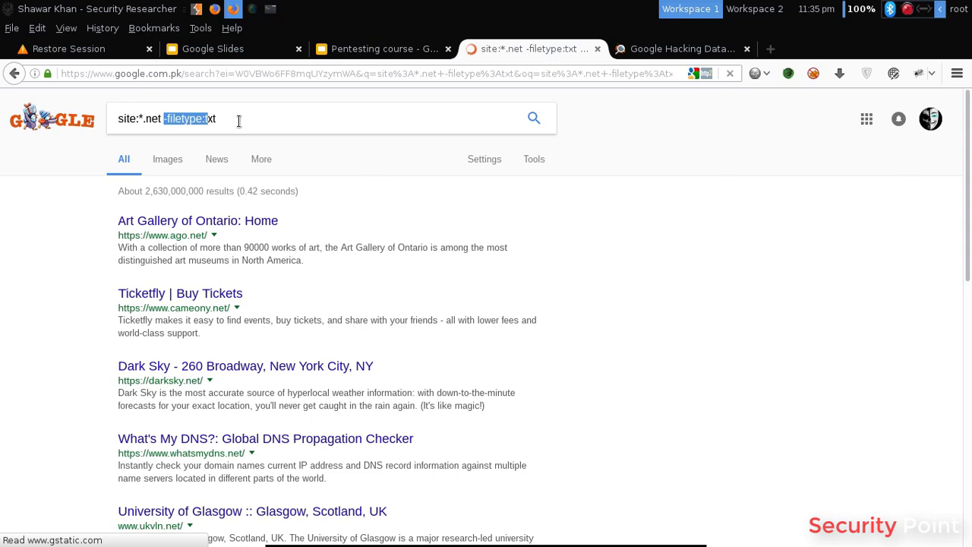
{"action": "type", "text": "inurl:"}
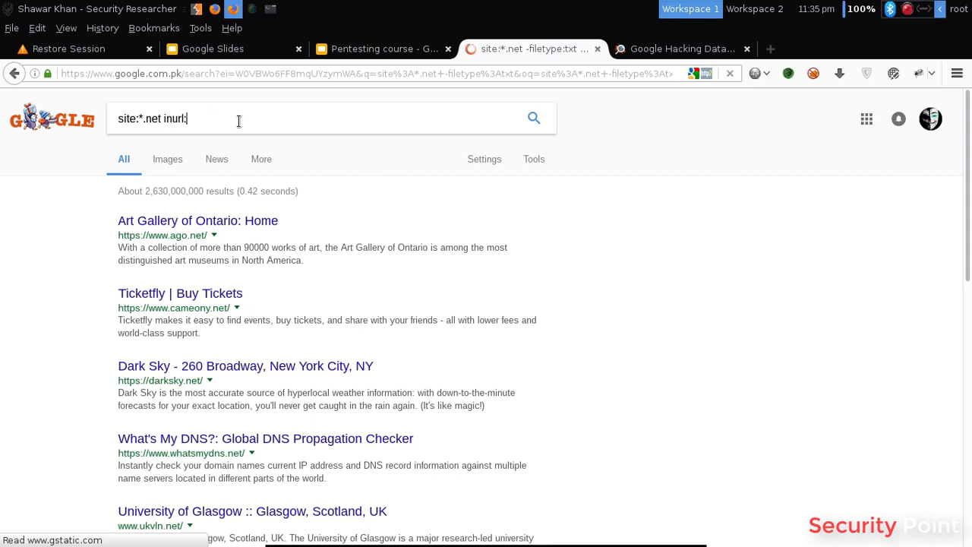
{"action": "type", "text": "\"search\""}
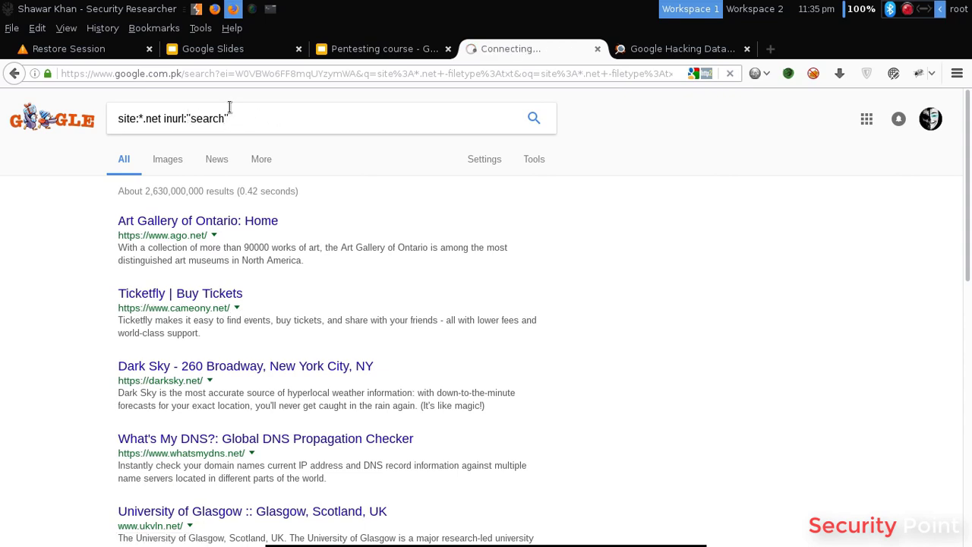
{"action": "key", "text": "Return"}
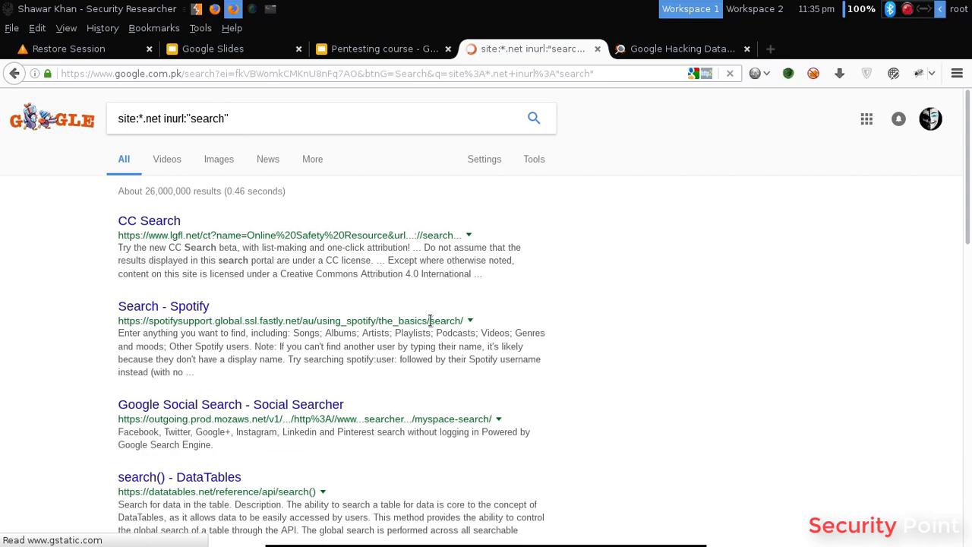
{"action": "double_click", "coordinate": [455, 320]}
{"action": "double_click", "coordinate": [395, 426]}
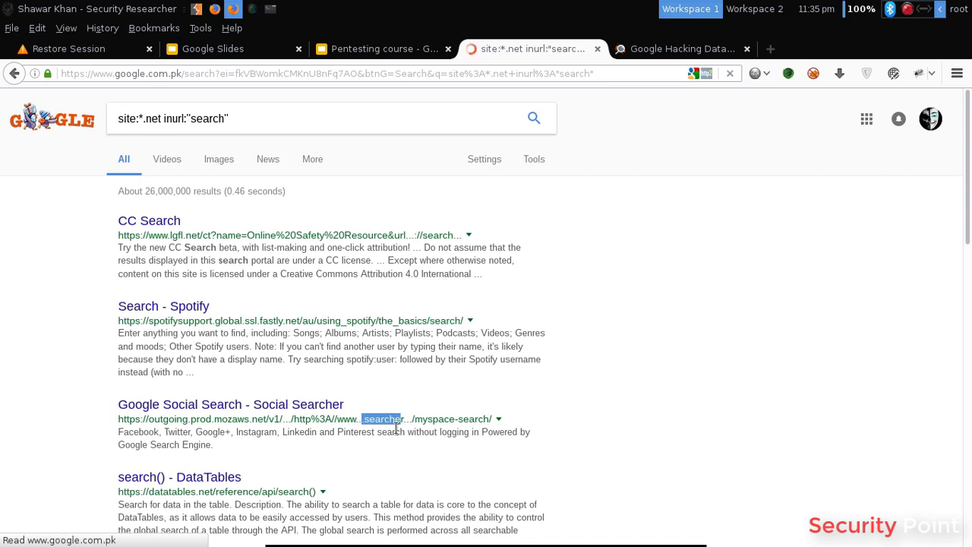
{"action": "double_click", "coordinate": [306, 492]}
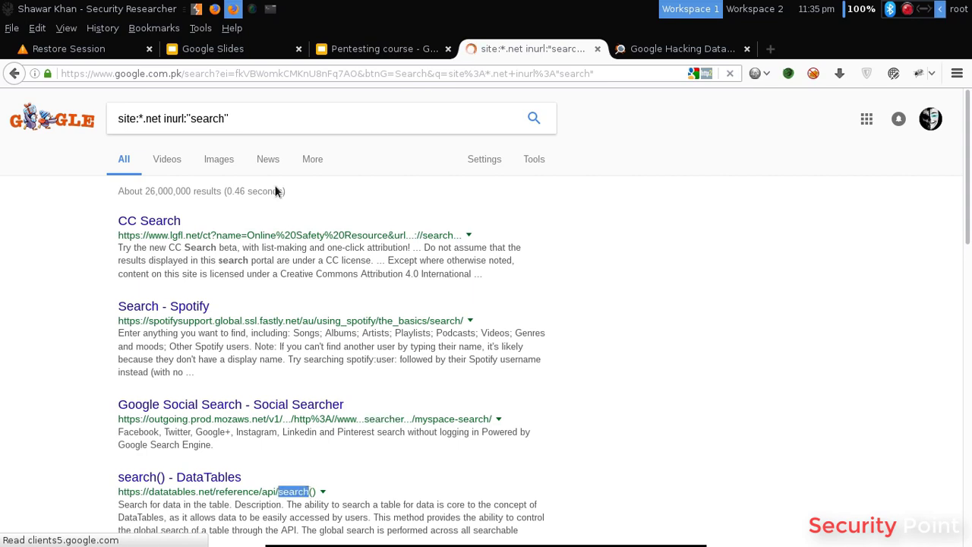
Step: Change the inurl: term to "login.php" and rerun the .net search
{"action": "left_click", "coordinate": [219, 118]}
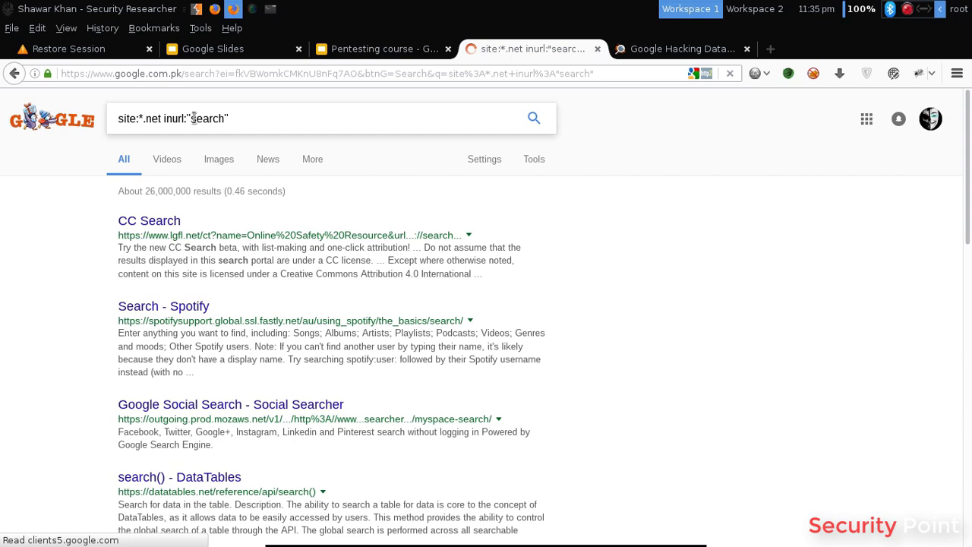
{"action": "double_click", "coordinate": [222, 118]}
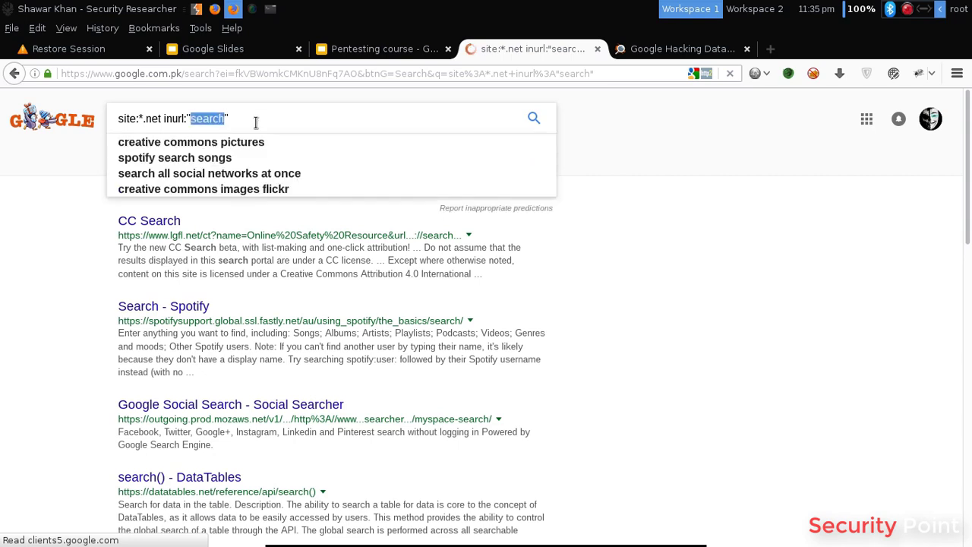
{"action": "type", "text": "login.php"}
{"action": "key", "text": "Return"}
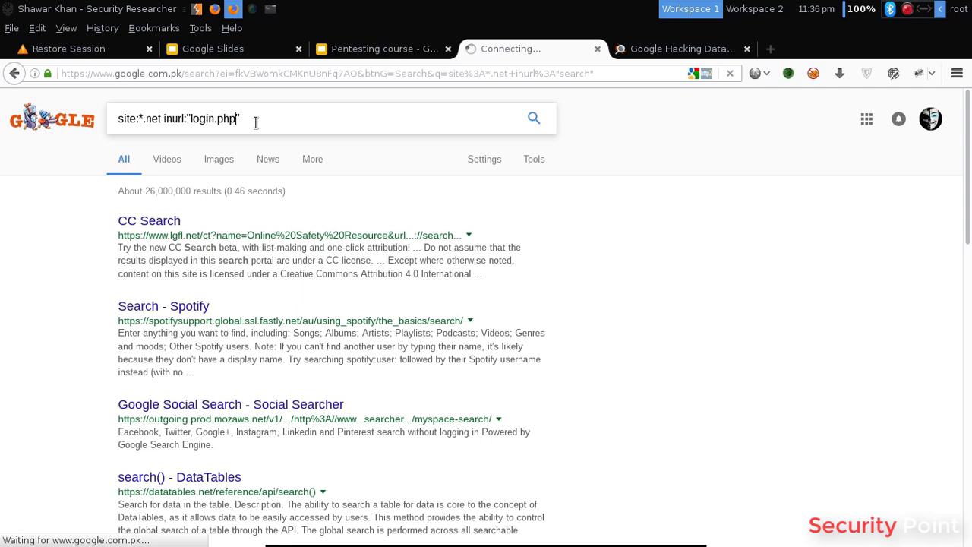
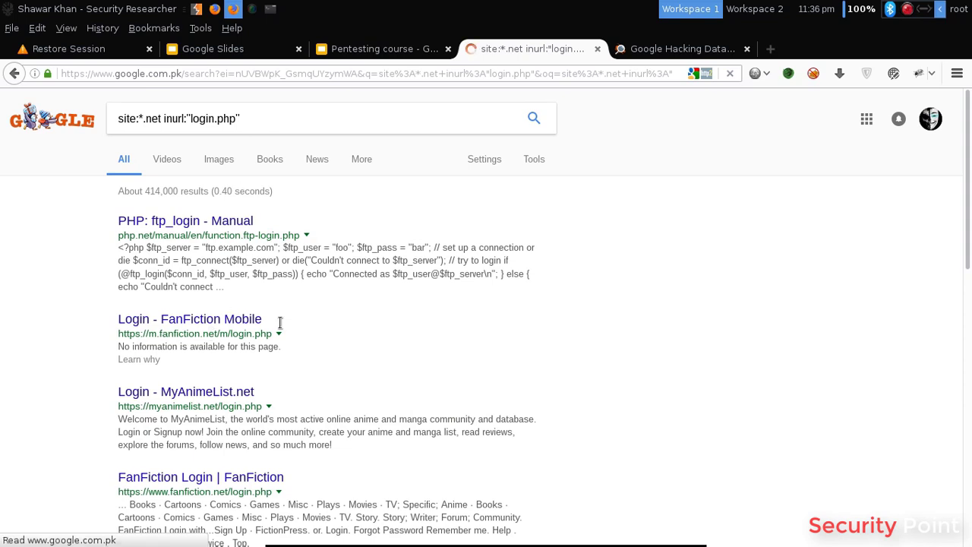
Step: Check the notes listing dork operators, then return to the Google results page
{"action": "scroll", "coordinate": [365, 328], "scroll_direction": "down", "scroll_amount": 1}
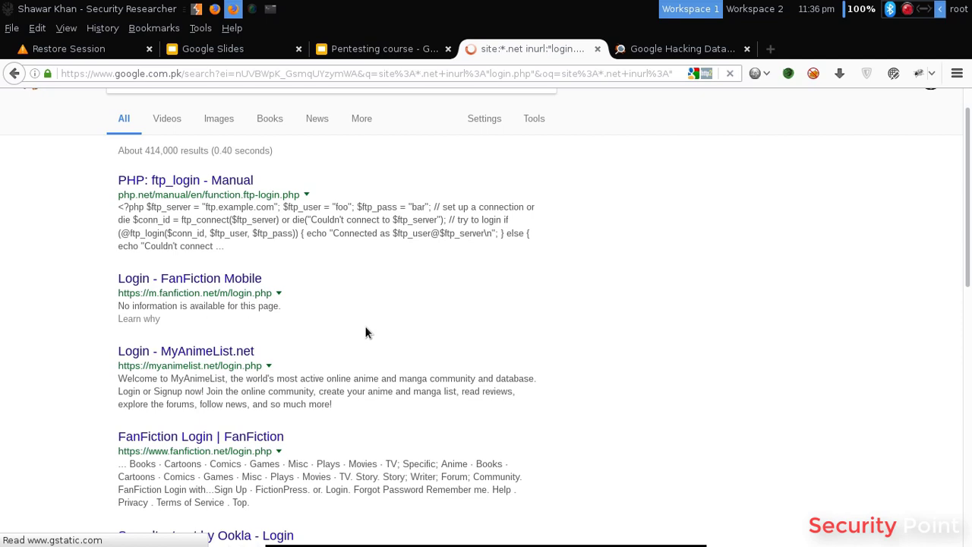
{"action": "scroll", "coordinate": [357, 330], "scroll_direction": "up", "scroll_amount": 1}
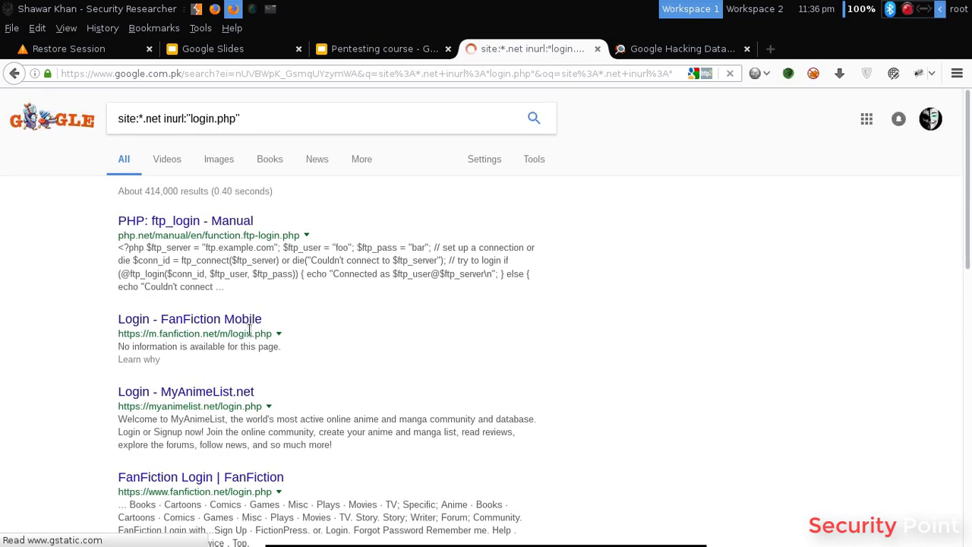
{"action": "left_click", "coordinate": [271, 9]}
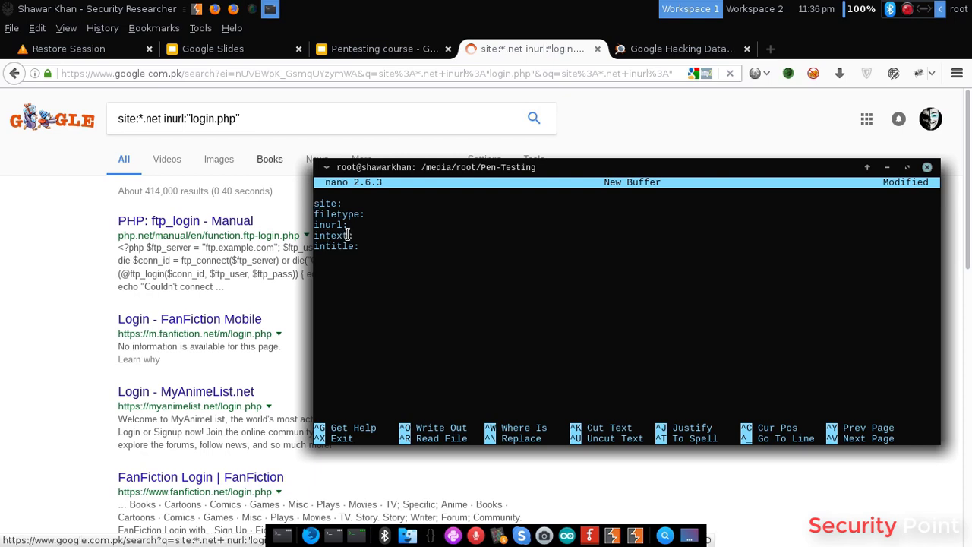
{"action": "left_click", "coordinate": [308, 284]}
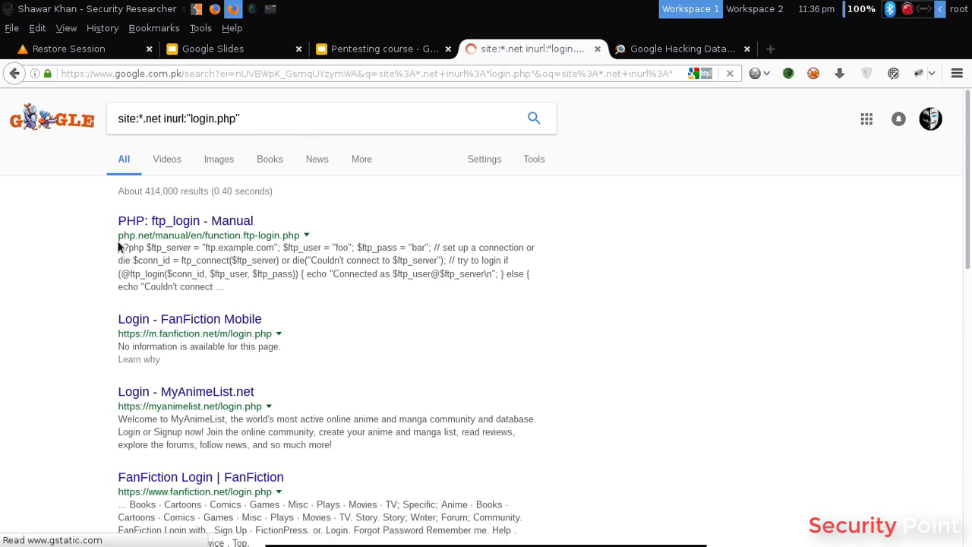
Step: Highlight the first result's code snippet and the MyAnimeList result's description
{"action": "left_click_drag", "start_coordinate": [121, 248], "coordinate": [228, 285]}
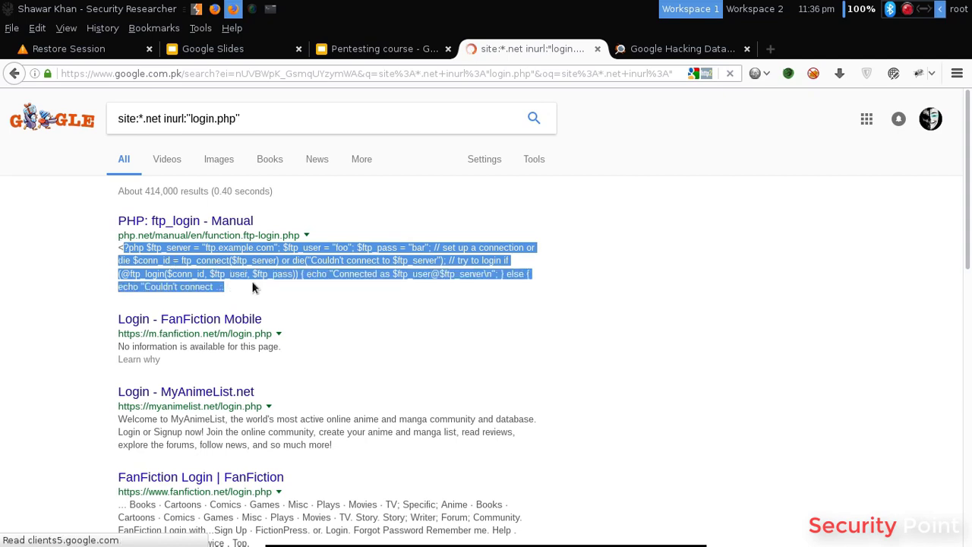
{"action": "left_click", "coordinate": [259, 416]}
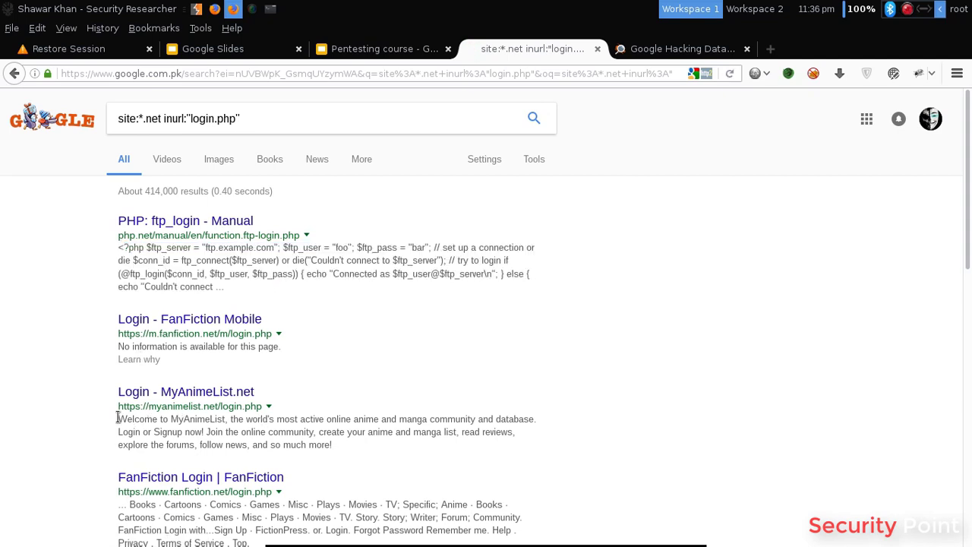
{"action": "left_click_drag", "start_coordinate": [118, 417], "coordinate": [334, 447]}
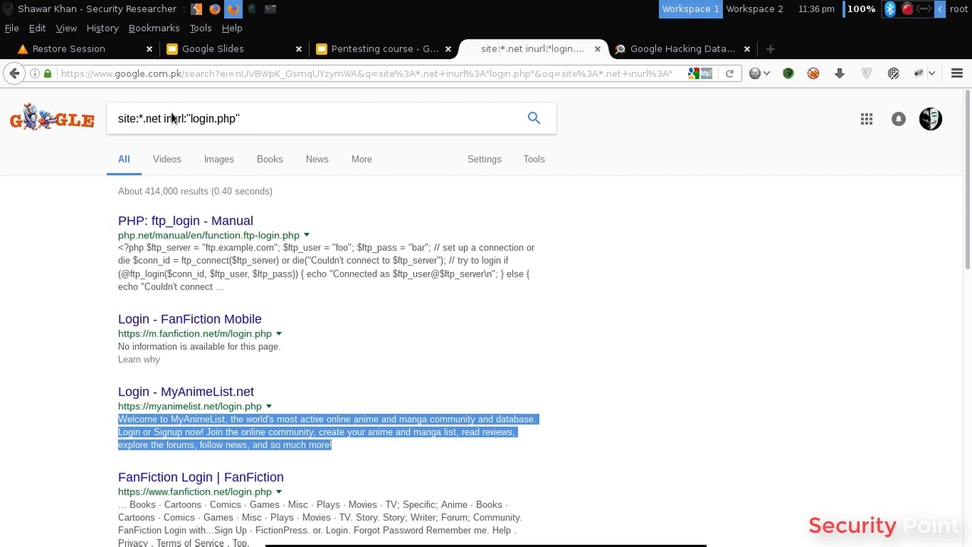
Step: Drop .php from the query, add intext:"admin", and search site:*.net inurl:"login" intext:"admin"
{"action": "left_click", "coordinate": [211, 118]}
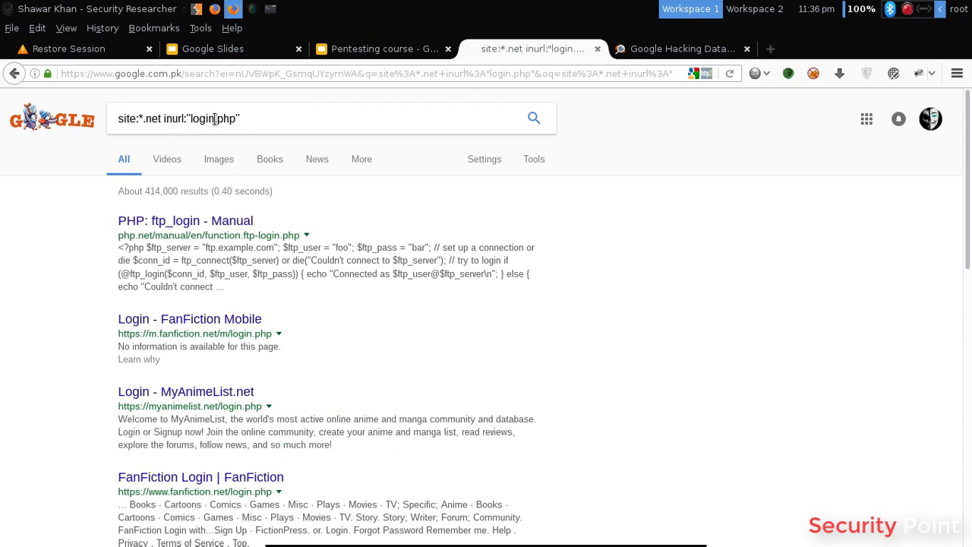
{"action": "double_click", "coordinate": [217, 120]}
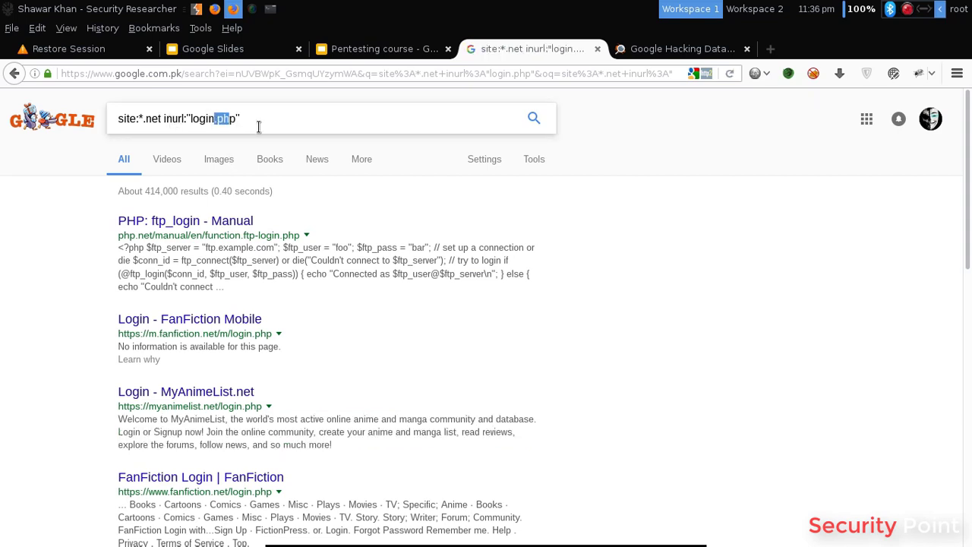
{"action": "key", "text": "BackSpace"}
{"action": "type", "text": "+"}
{"action": "type", "text": "ntext:\"admin\""}
{"action": "key", "text": "Return"}
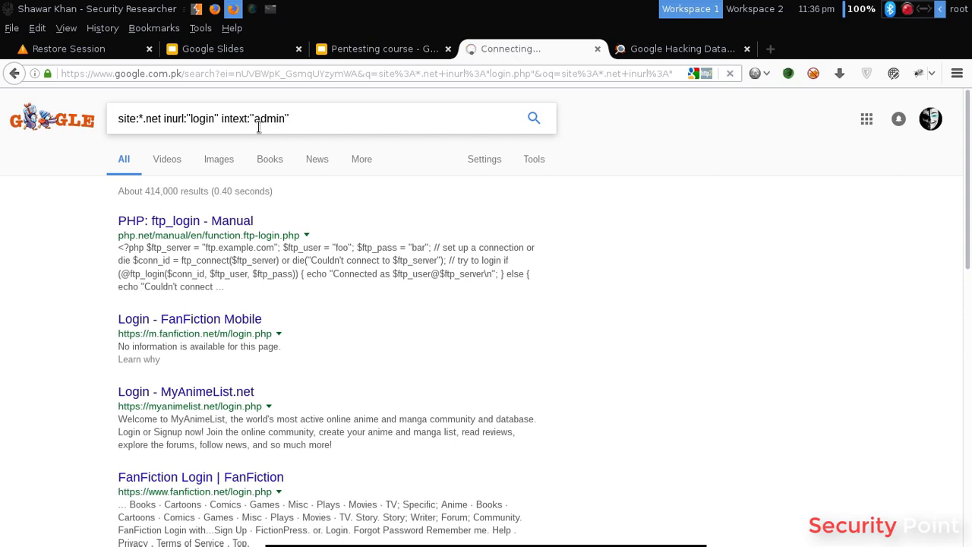
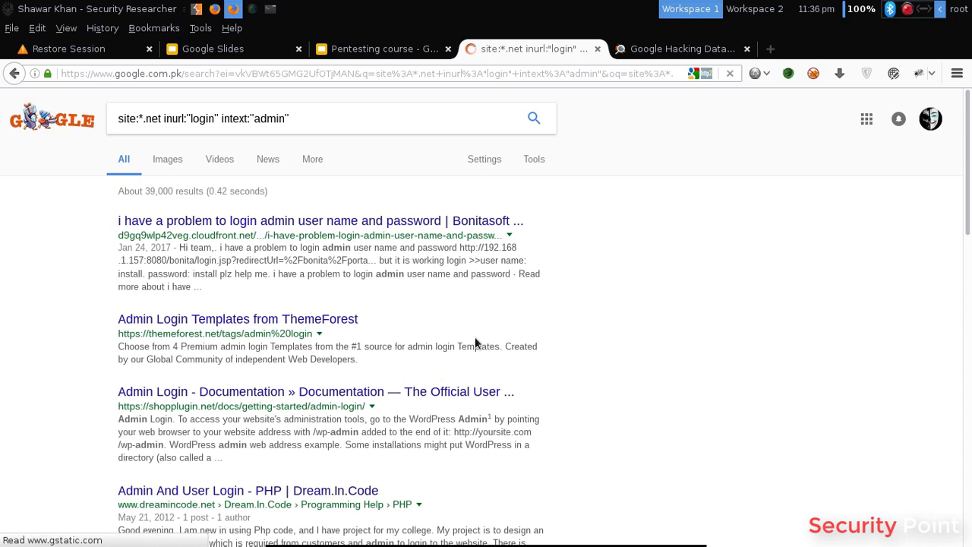
Step: Append .php to the login term and rerun the dork site:*.net inurl:"login.php" intext:"admin"
{"action": "scroll", "coordinate": [475, 338], "scroll_direction": "down", "scroll_amount": 1}
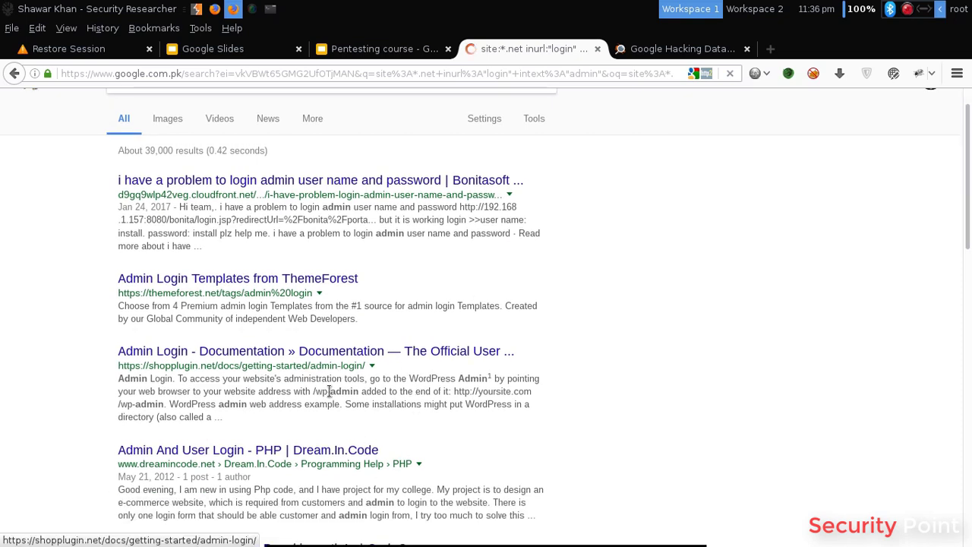
{"action": "double_click", "coordinate": [357, 391]}
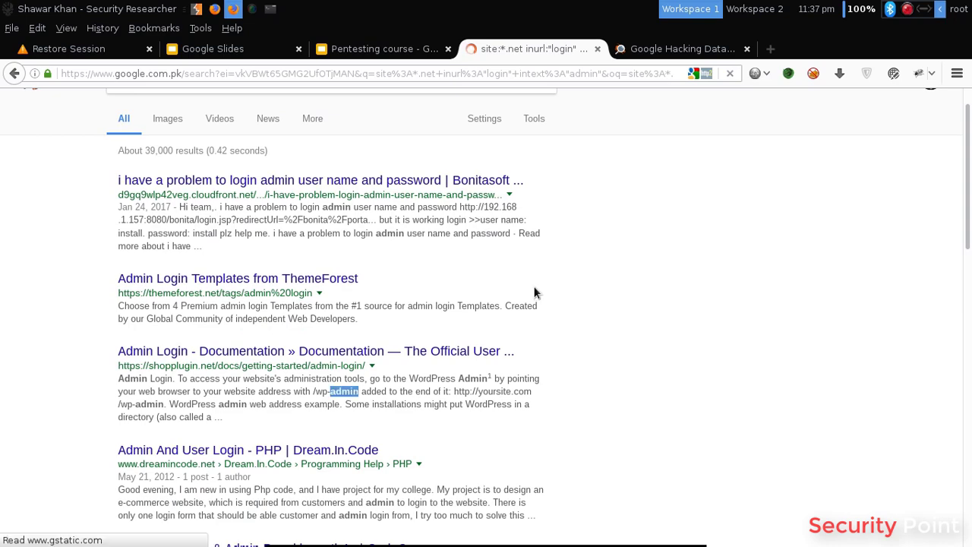
{"action": "scroll", "coordinate": [534, 292], "scroll_direction": "down", "scroll_amount": 5}
{"action": "scroll", "coordinate": [471, 228], "scroll_direction": "up", "scroll_amount": 6}
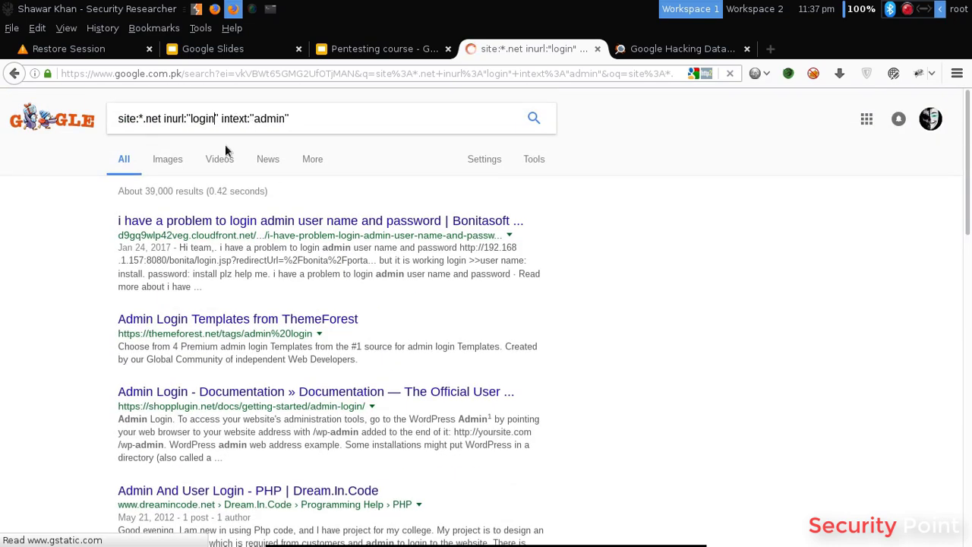
{"action": "type", "text": ".php"}
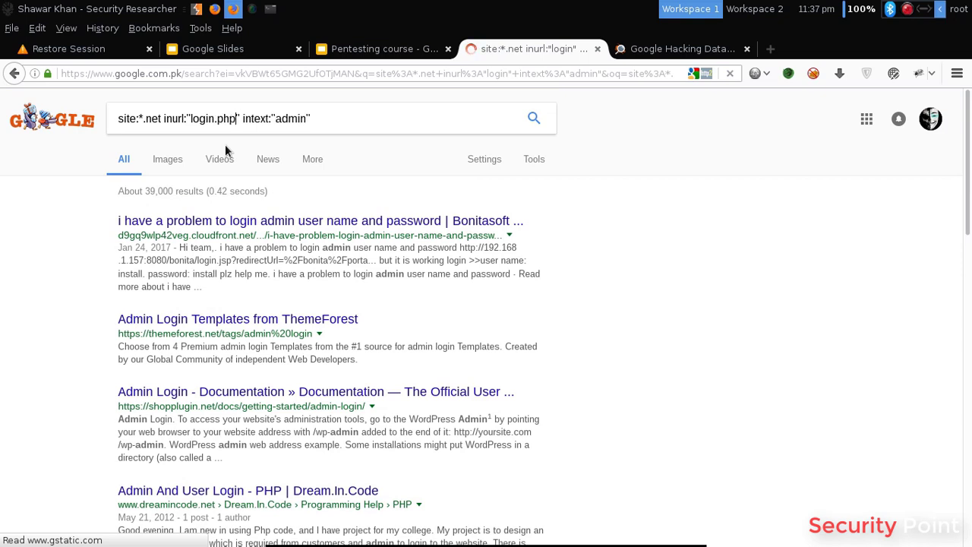
{"action": "key", "text": "Return"}
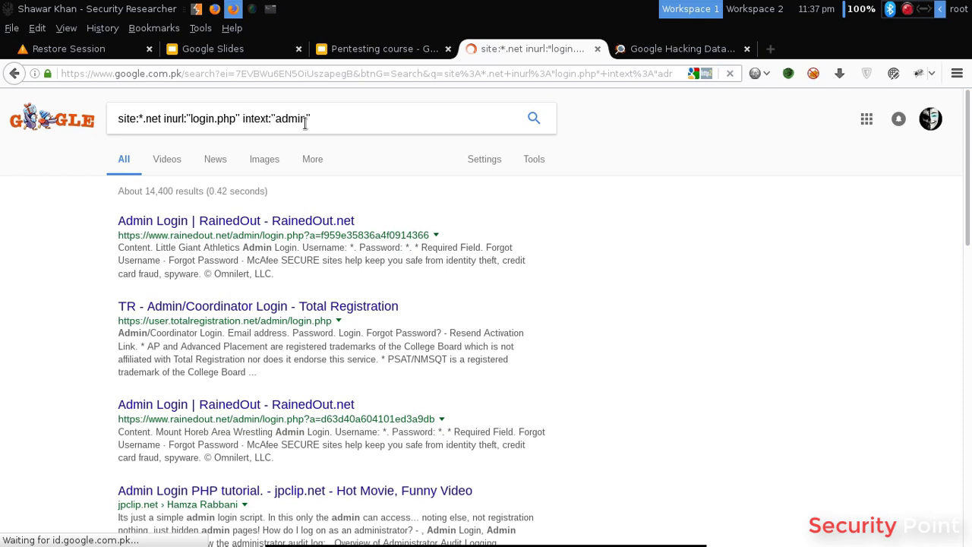
Step: Highlight Admin and Admin Login in the snippets of the first three results
{"action": "double_click", "coordinate": [271, 247]}
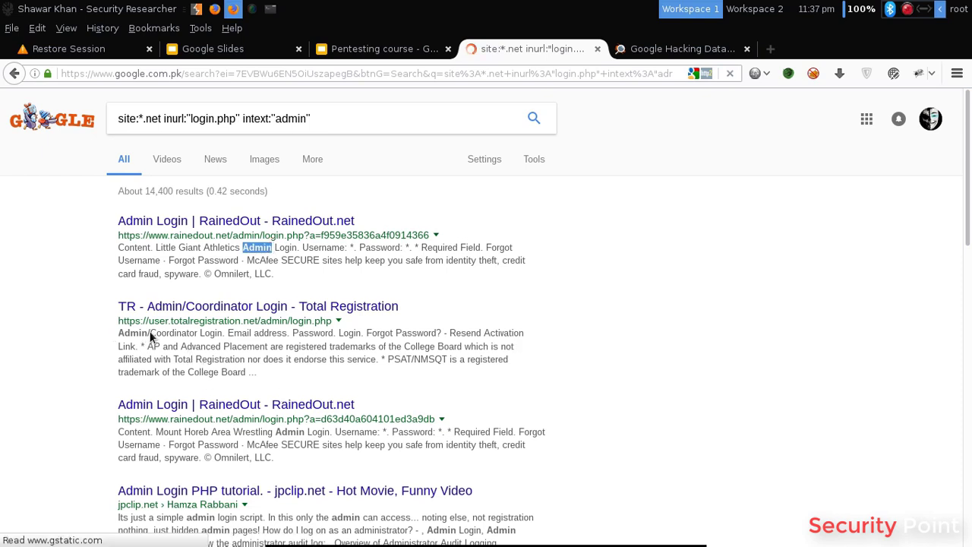
{"action": "key", "text": "F3"}
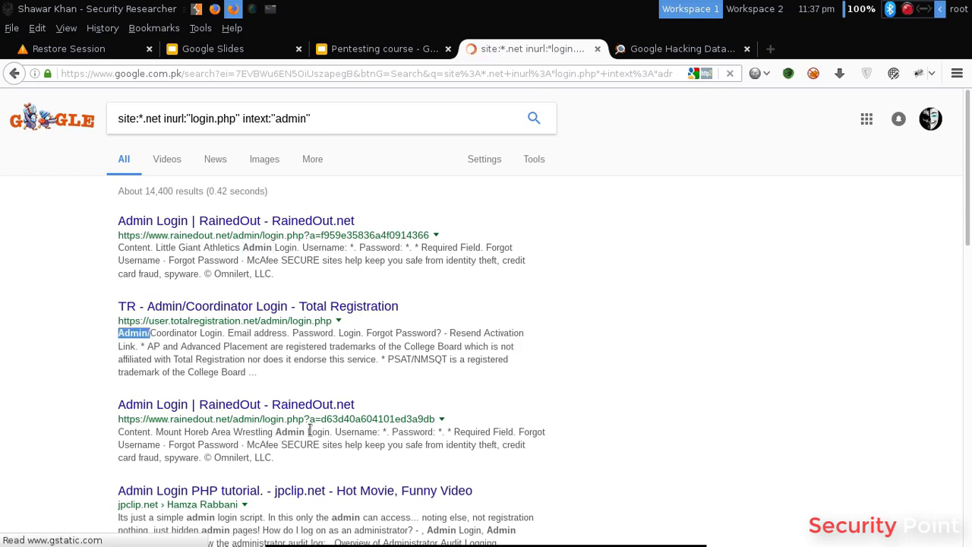
{"action": "left_click_drag", "start_coordinate": [331, 432], "coordinate": [275, 431]}
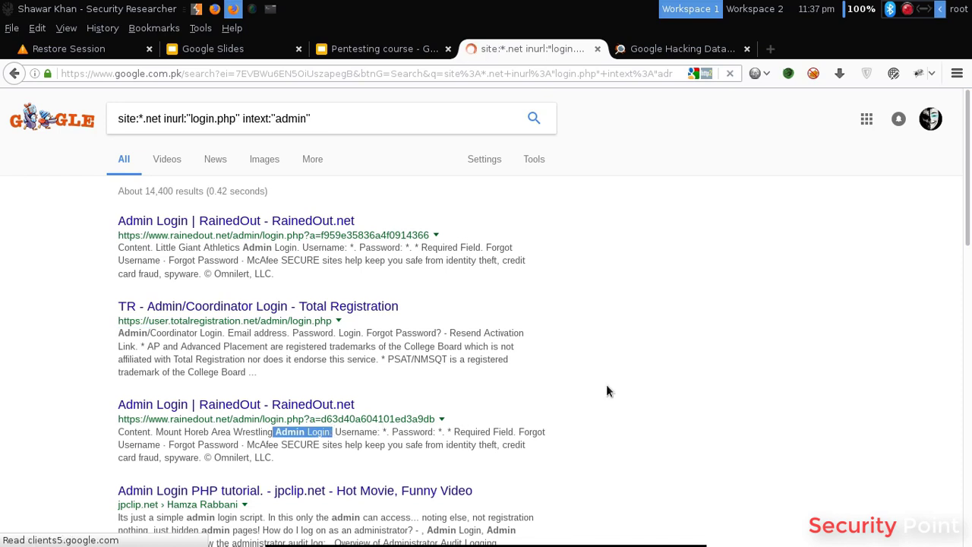
{"action": "left_click", "coordinate": [414, 240]}
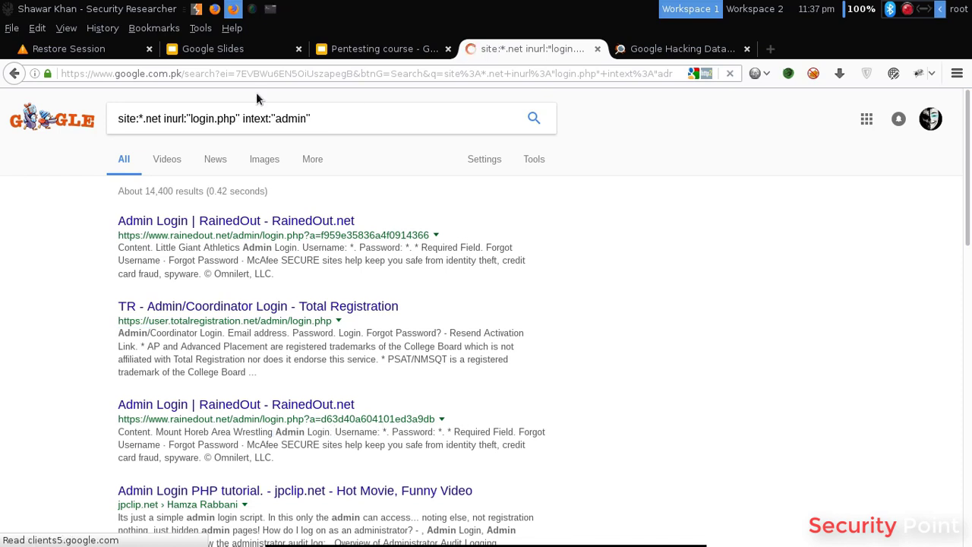
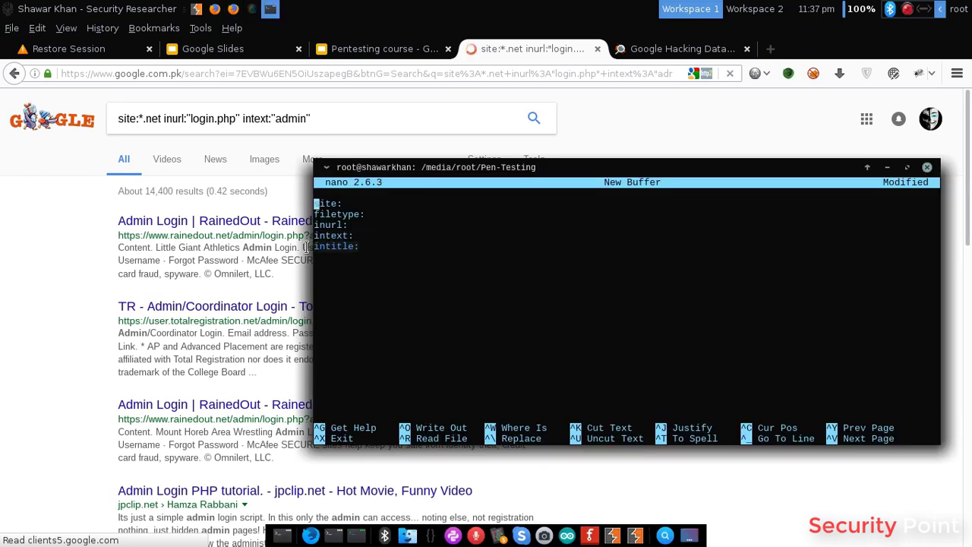
Step: Switch from nano back to Firefox's Google results for site:*.net inurl:"login.php" intext:"admin"
{"action": "left_click", "coordinate": [106, 217]}
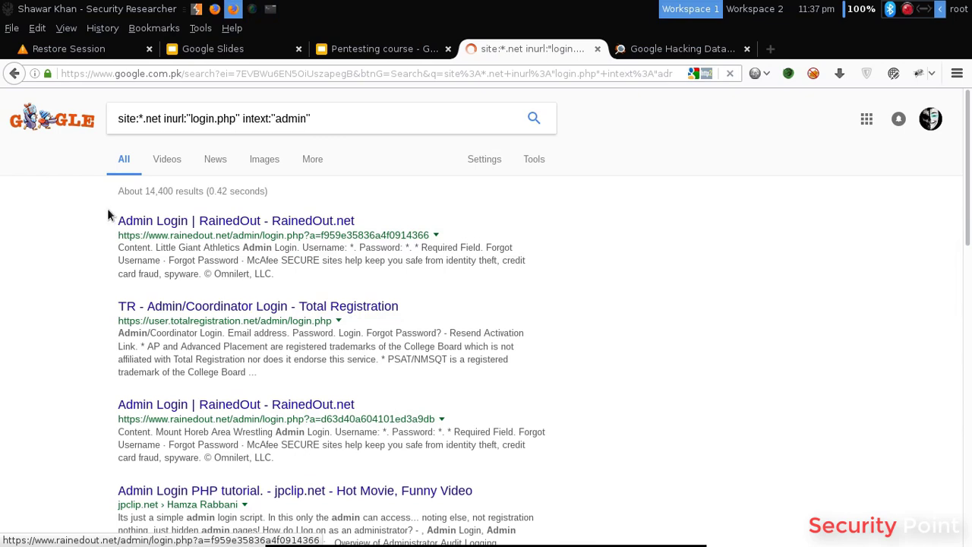
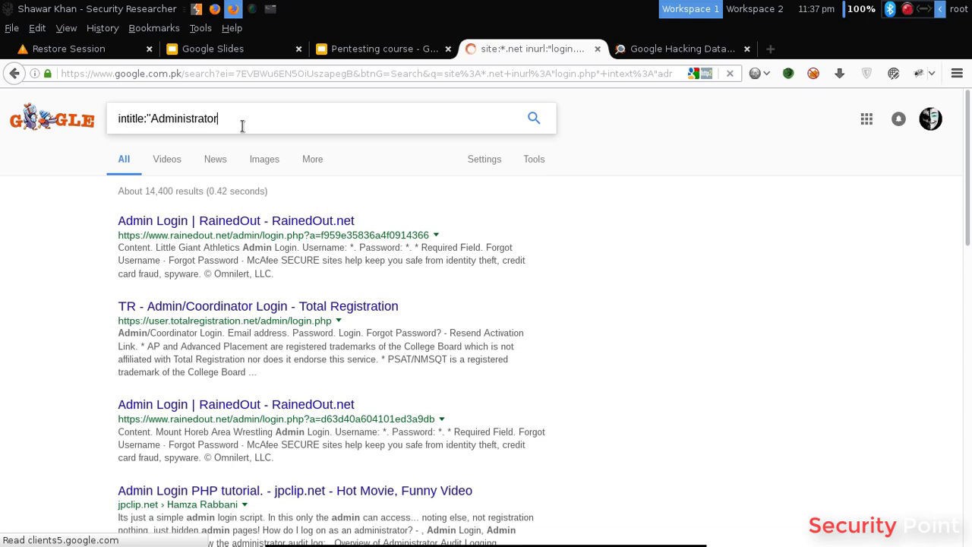
Step: Search Google for intitle:"Administrator" and scroll through the roughly 18,500,000 results
{"action": "type", "text": "\""}
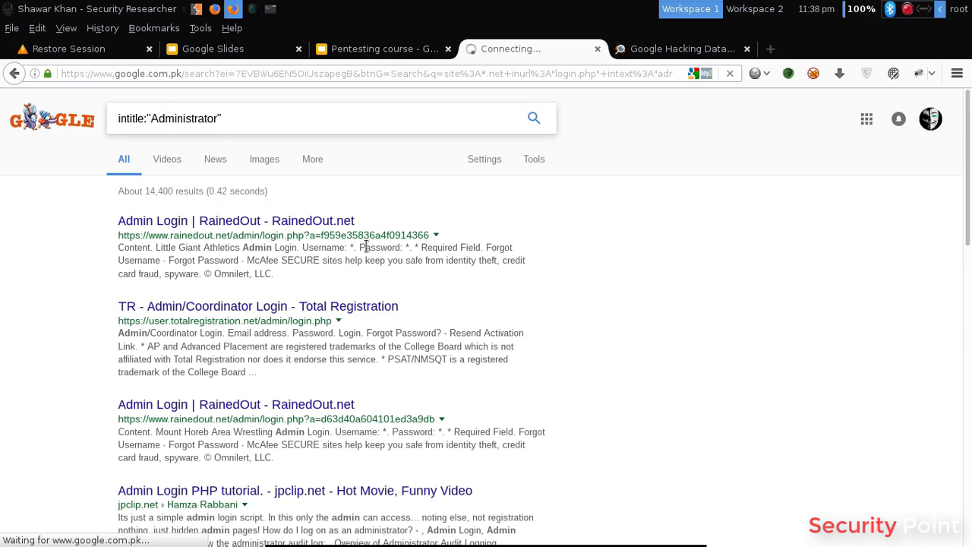
{"action": "scroll", "coordinate": [641, 271], "scroll_direction": "down", "scroll_amount": 3}
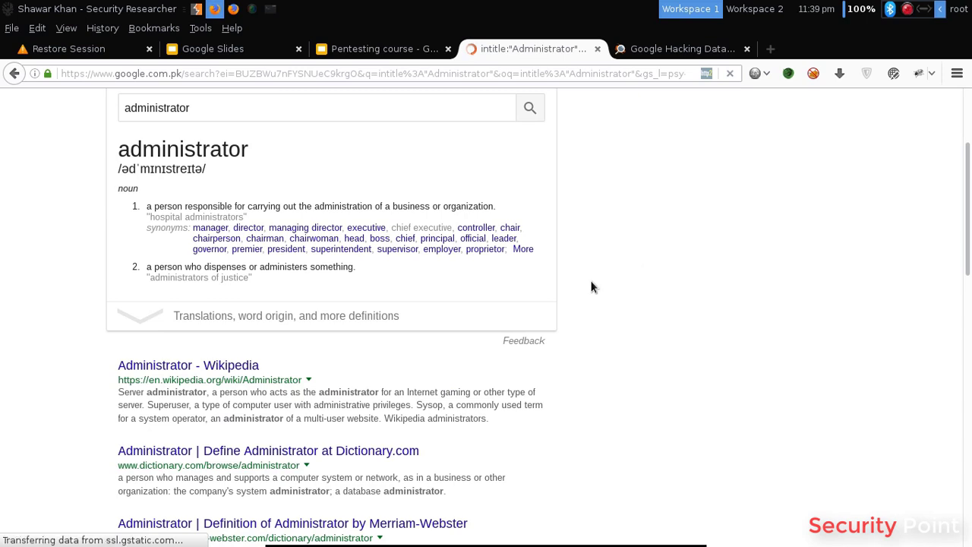
{"action": "scroll", "coordinate": [131, 342], "scroll_direction": "down", "scroll_amount": 3}
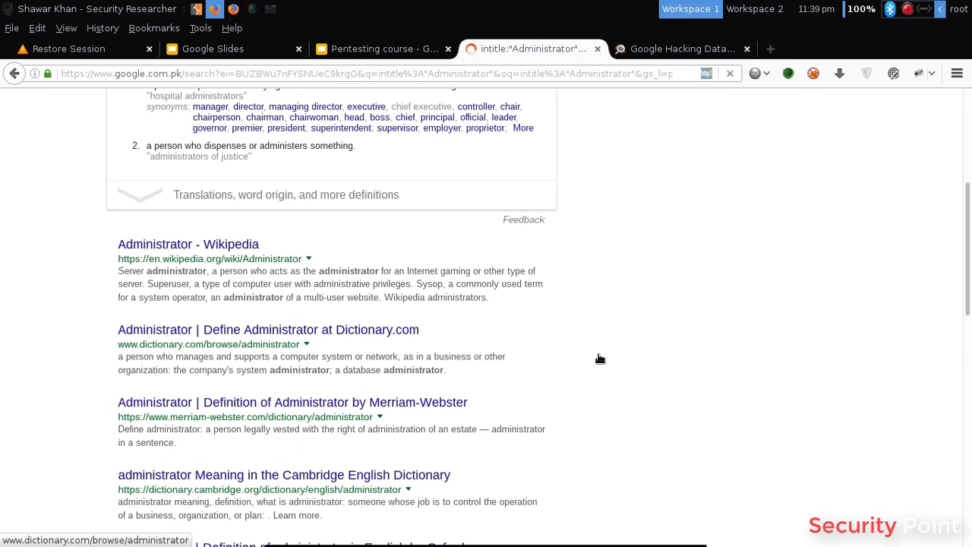
{"action": "scroll", "coordinate": [598, 360], "scroll_direction": "up", "scroll_amount": 5}
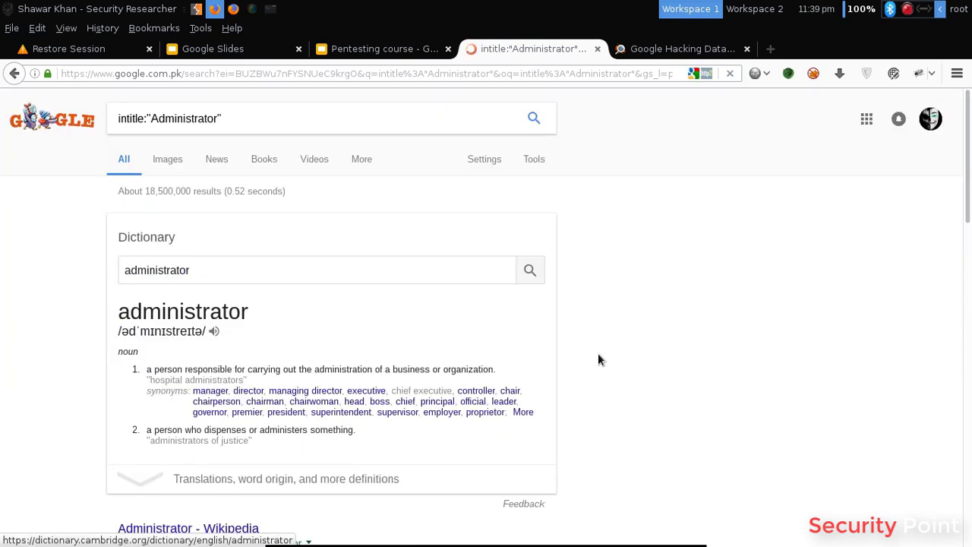
Step: Switch to the Google Hacking Database page and scroll past recent dorks to the category list
{"action": "left_click", "coordinate": [640, 53]}
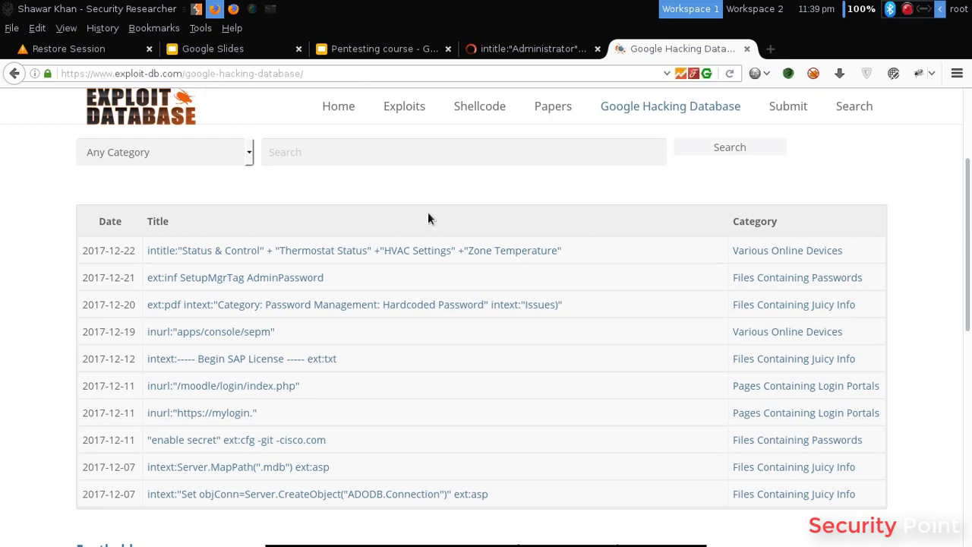
{"action": "scroll", "coordinate": [195, 301], "scroll_direction": "down", "scroll_amount": 1}
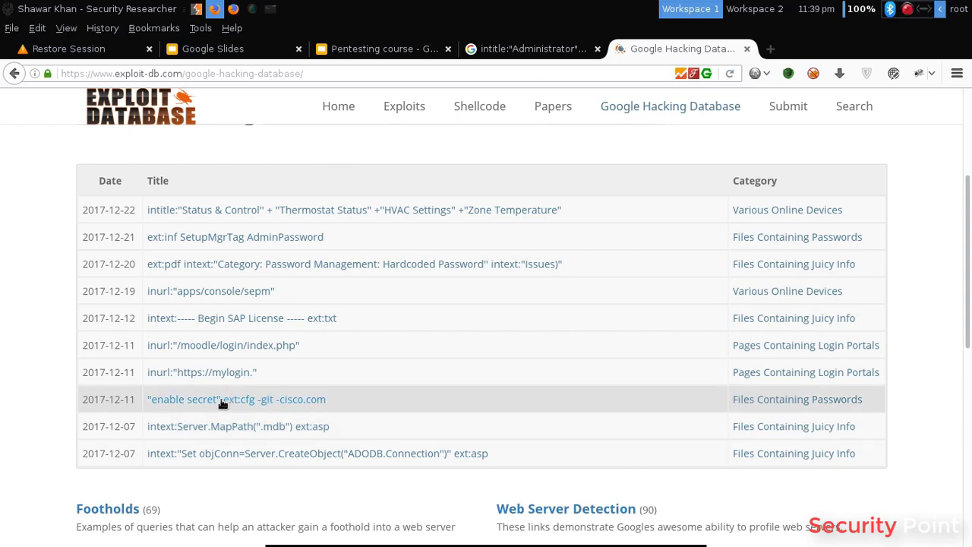
{"action": "scroll", "coordinate": [551, 372], "scroll_direction": "down", "scroll_amount": 2}
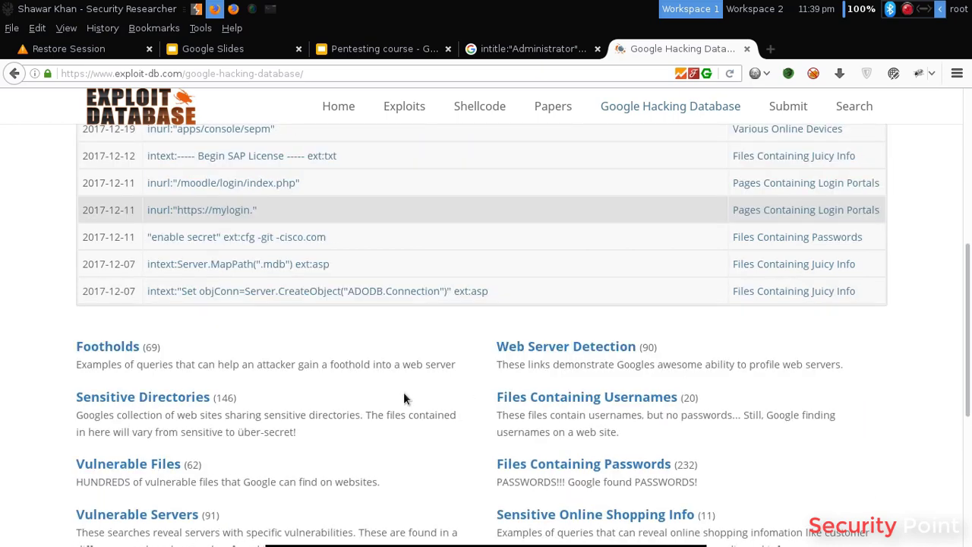
{"action": "scroll", "coordinate": [404, 392], "scroll_direction": "down", "scroll_amount": 1}
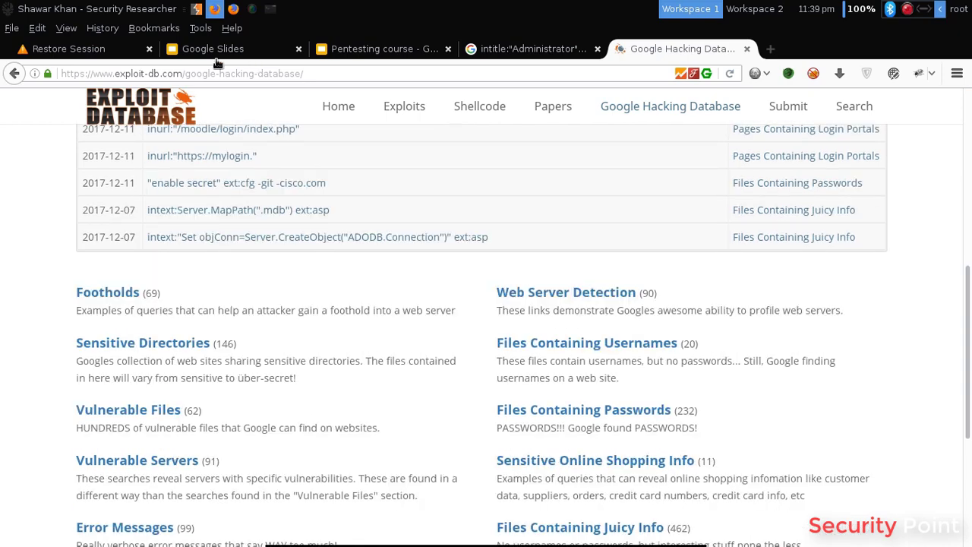
{"action": "scroll", "coordinate": [165, 80], "scroll_direction": "down", "scroll_amount": 2}
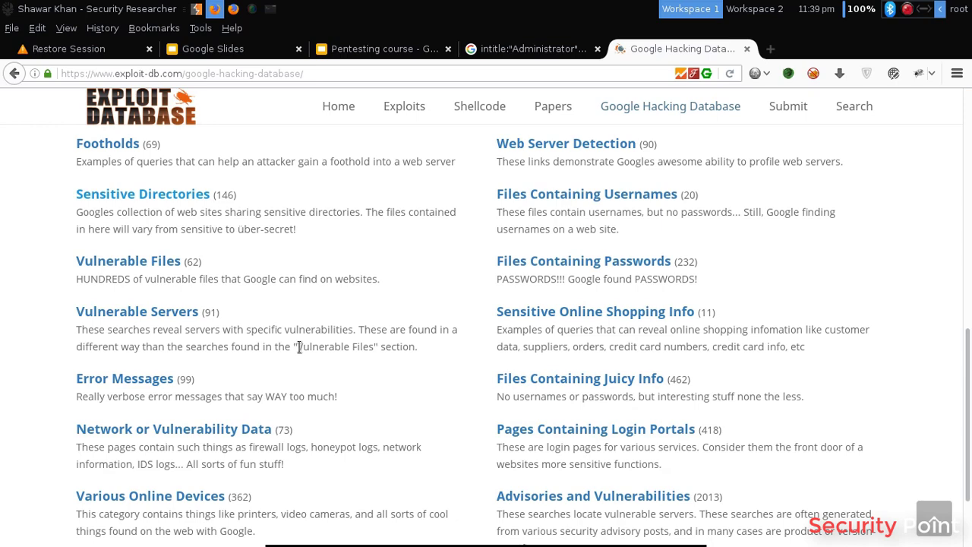
{"action": "scroll", "coordinate": [300, 347], "scroll_direction": "down", "scroll_amount": 2}
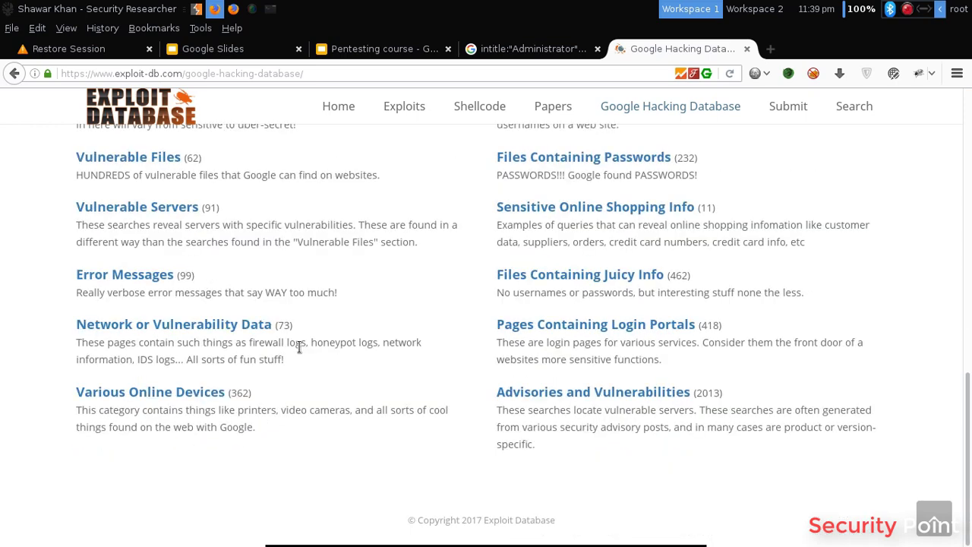